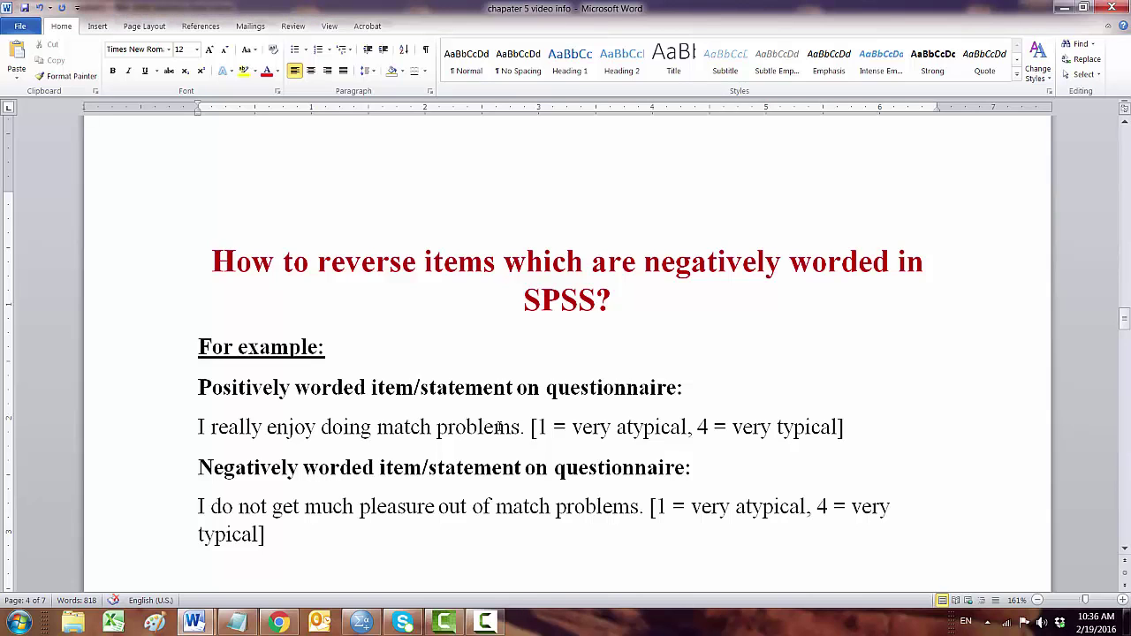
Highlight the rating scales of the positive and negative examples and the negative statement's wording
{"action": "left_click_drag", "start_coordinate": [494, 428], "coordinate": [806, 428]}
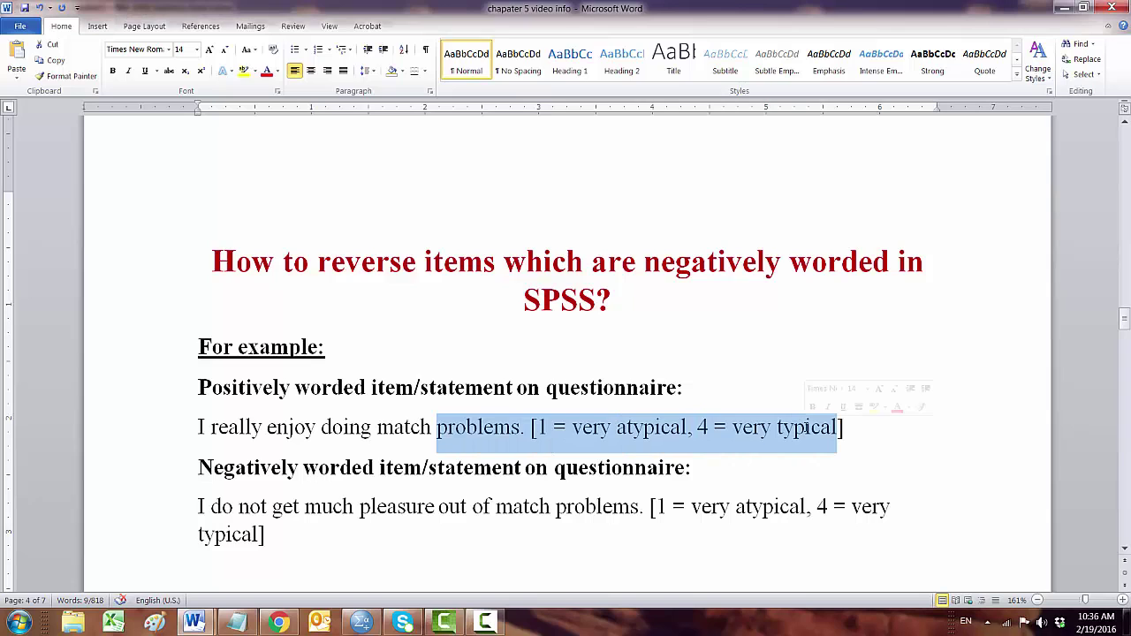
{"action": "left_click", "coordinate": [623, 530]}
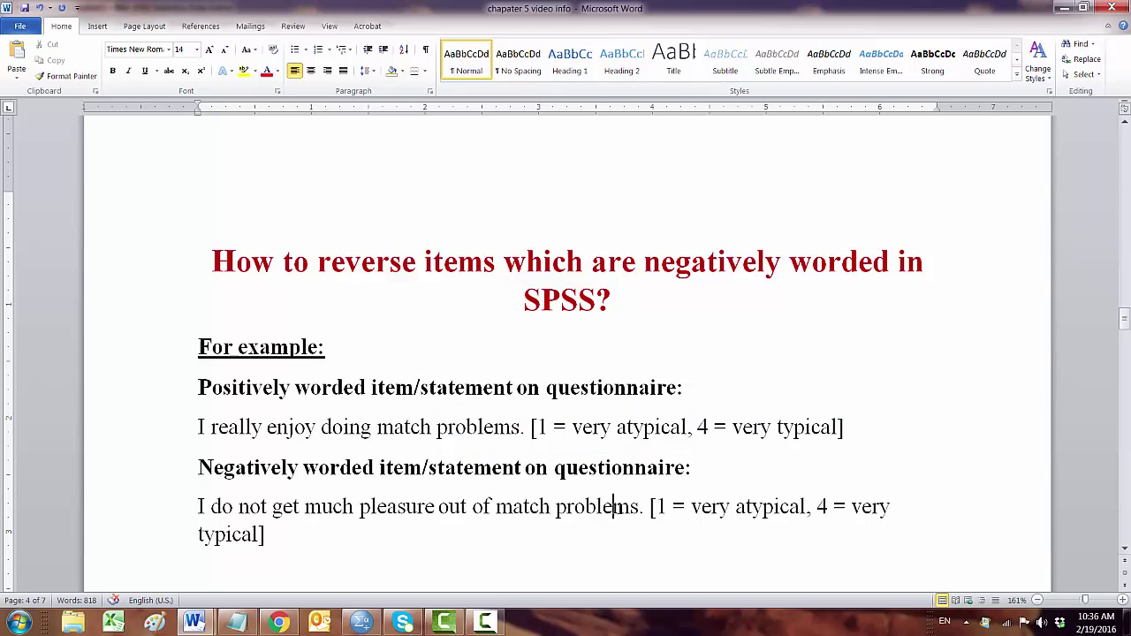
{"action": "left_click_drag", "start_coordinate": [608, 506], "coordinate": [887, 510]}
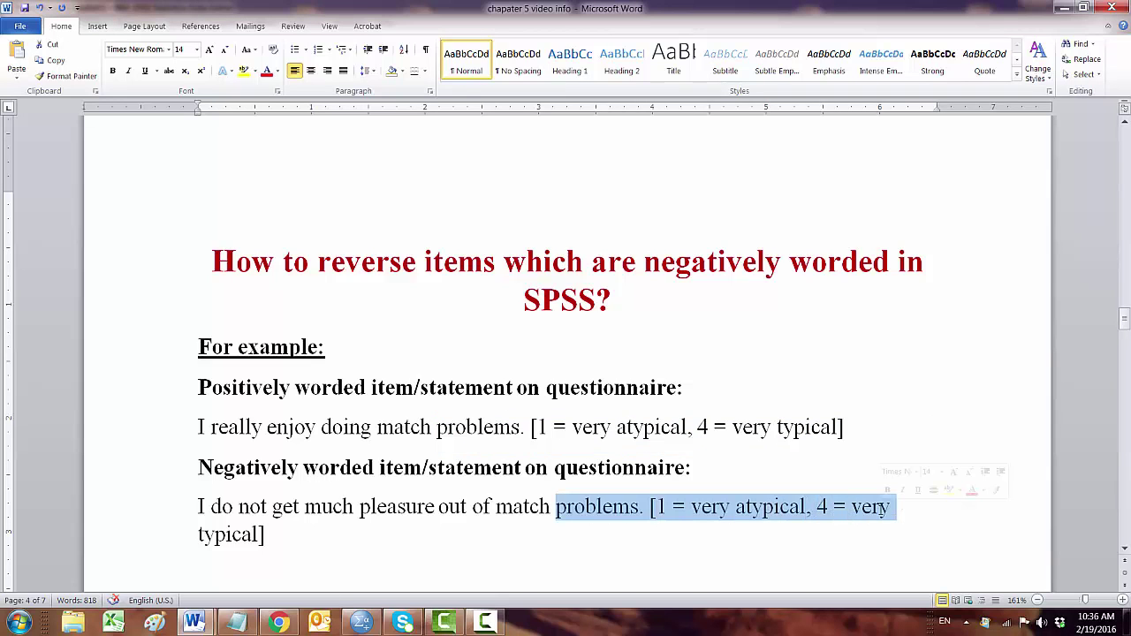
{"action": "left_click", "coordinate": [491, 506]}
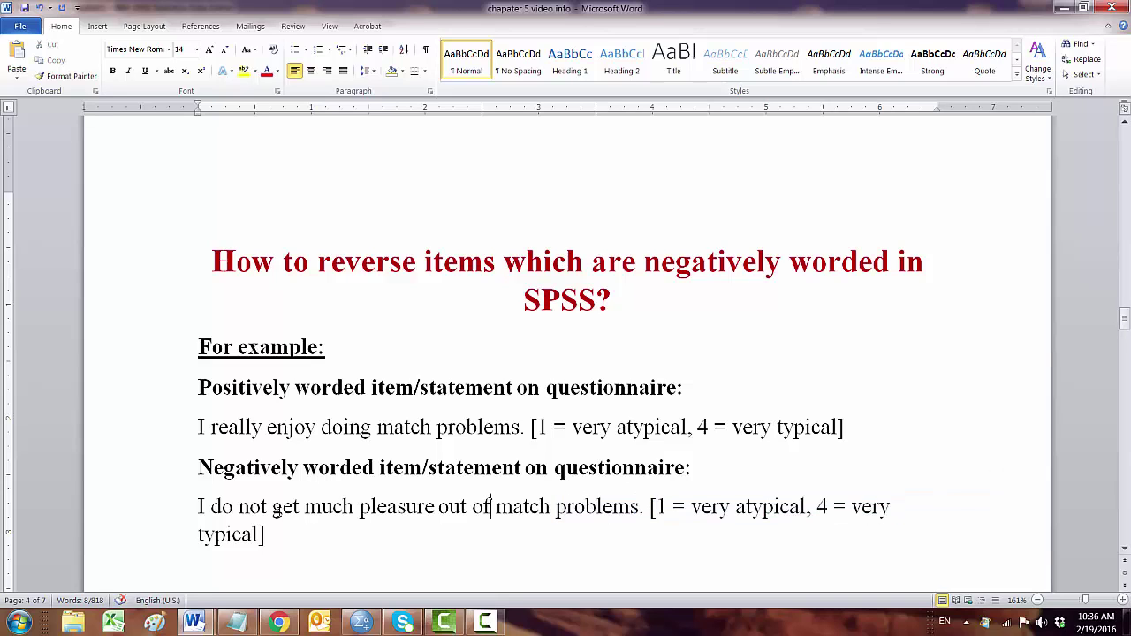
{"action": "left_click_drag", "start_coordinate": [202, 507], "coordinate": [495, 507]}
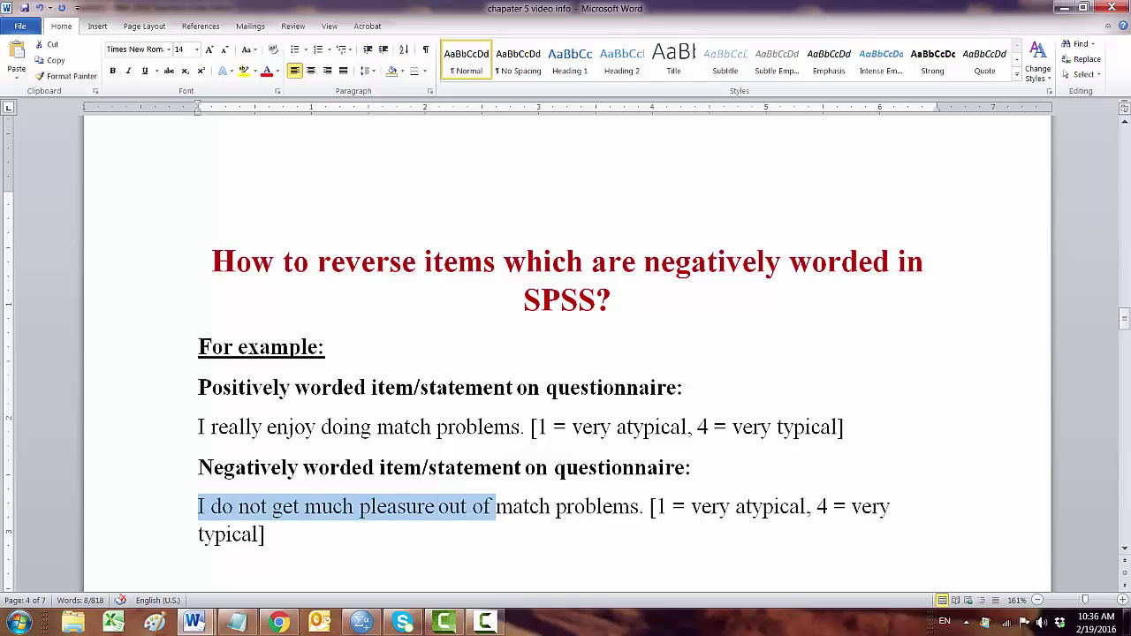
Highlight the 'on a 1 to 7 scale' phrase and 'very atypical' in the negative example
{"action": "scroll", "coordinate": [646, 343], "scroll_direction": "down", "scroll_amount": 10}
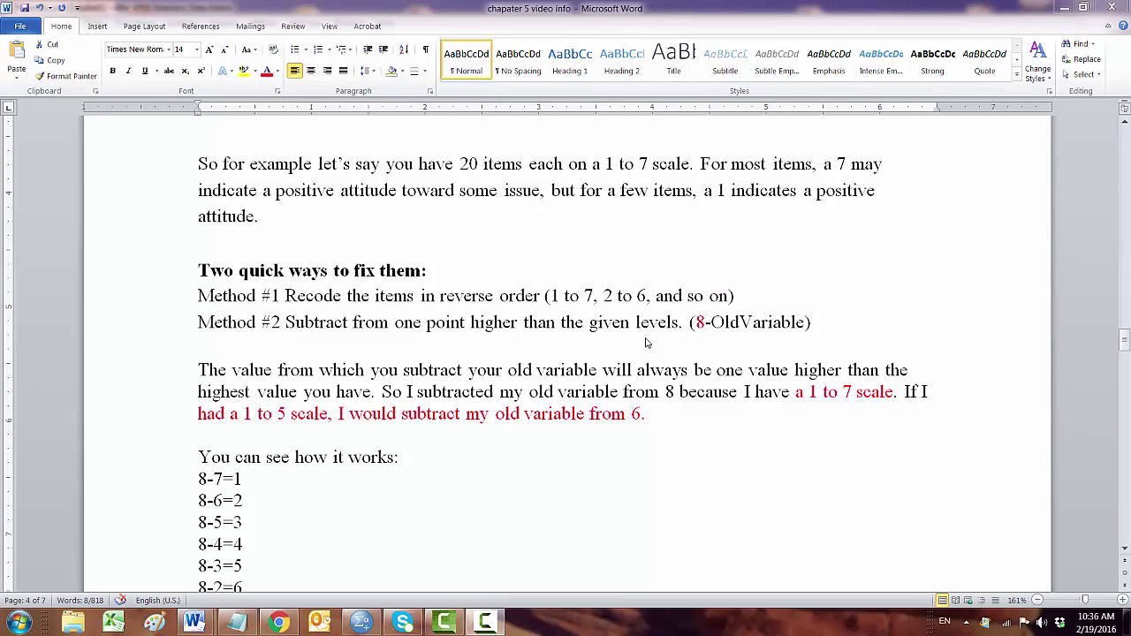
{"action": "left_click_drag", "start_coordinate": [568, 168], "coordinate": [667, 167]}
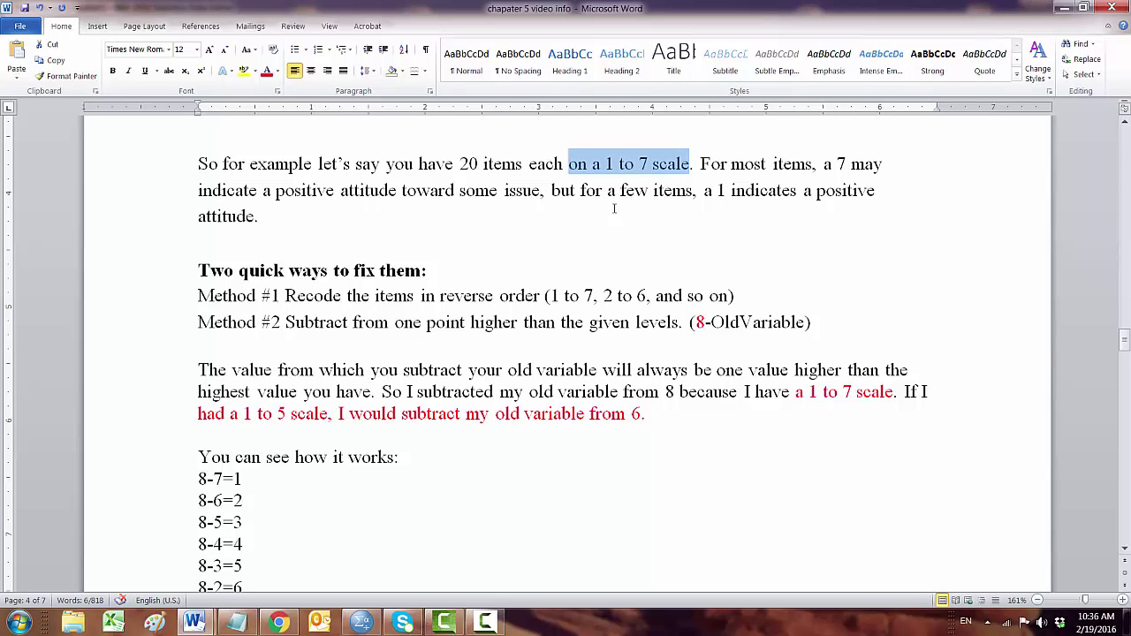
{"action": "left_click", "coordinate": [706, 190]}
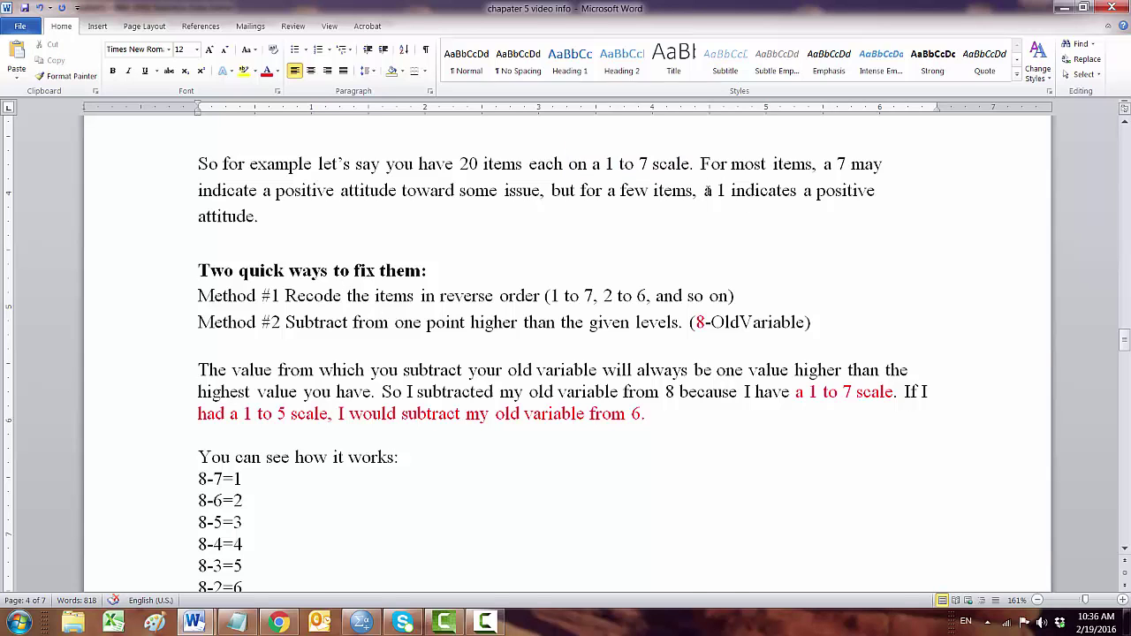
{"action": "scroll", "coordinate": [395, 446], "scroll_direction": "up", "scroll_amount": 5}
{"action": "scroll", "coordinate": [395, 447], "scroll_direction": "up", "scroll_amount": 1}
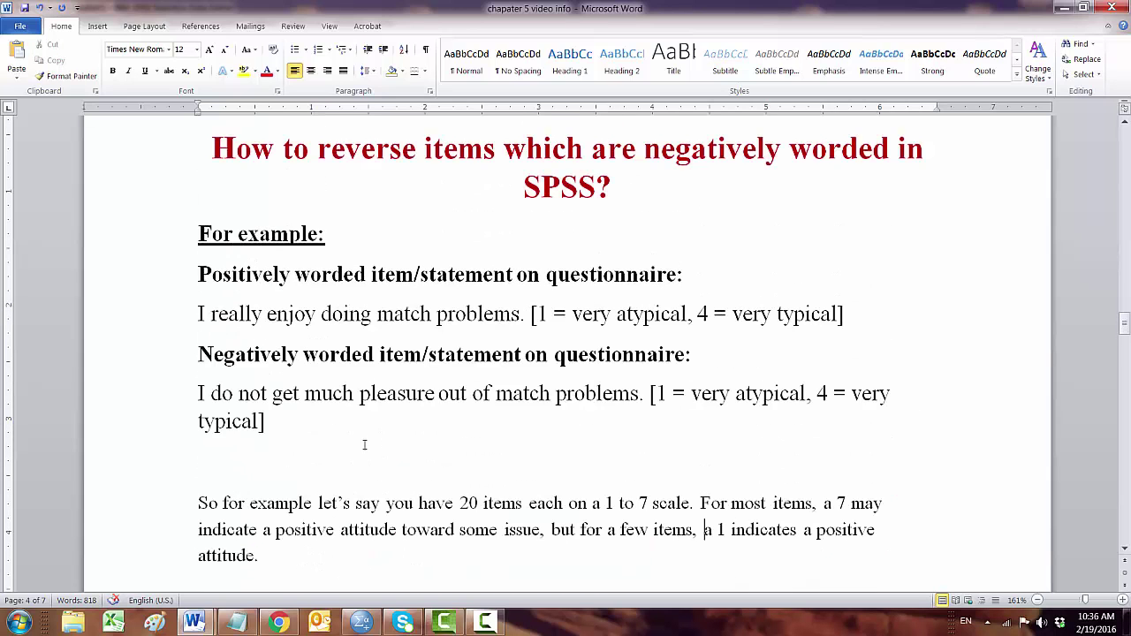
{"action": "left_click_drag", "start_coordinate": [467, 314], "coordinate": [622, 316]}
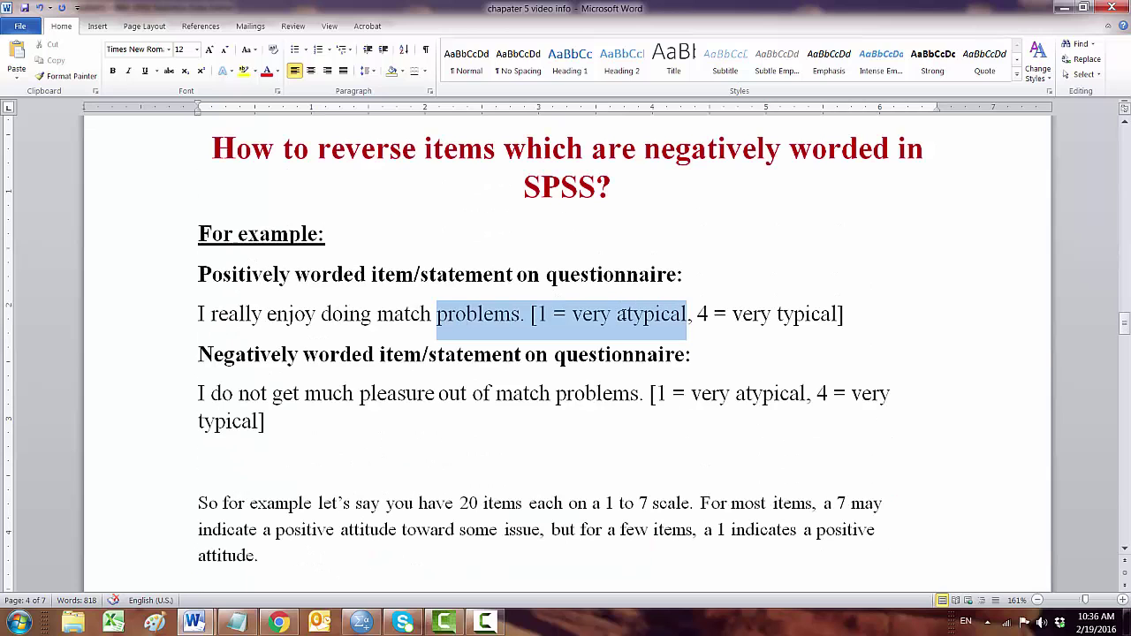
{"action": "left_click_drag", "start_coordinate": [695, 394], "coordinate": [765, 395]}
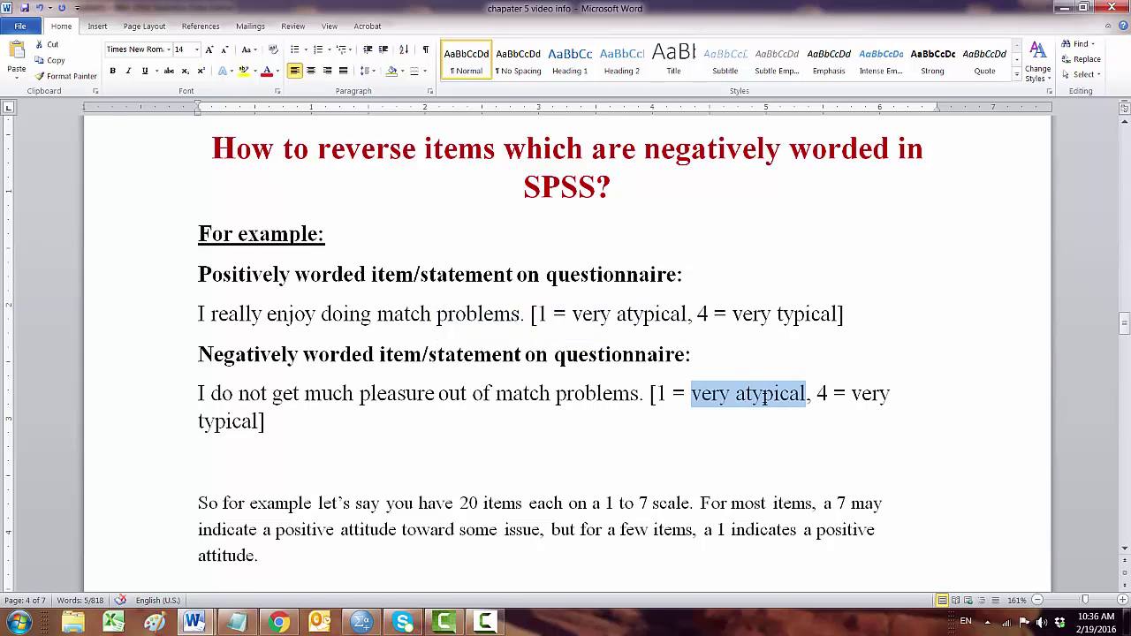
Highlight the Method #1 Recode label, the reverse mapping to 7, and the 8-OldVariable formula
{"action": "scroll", "coordinate": [764, 396], "scroll_direction": "down", "scroll_amount": 6}
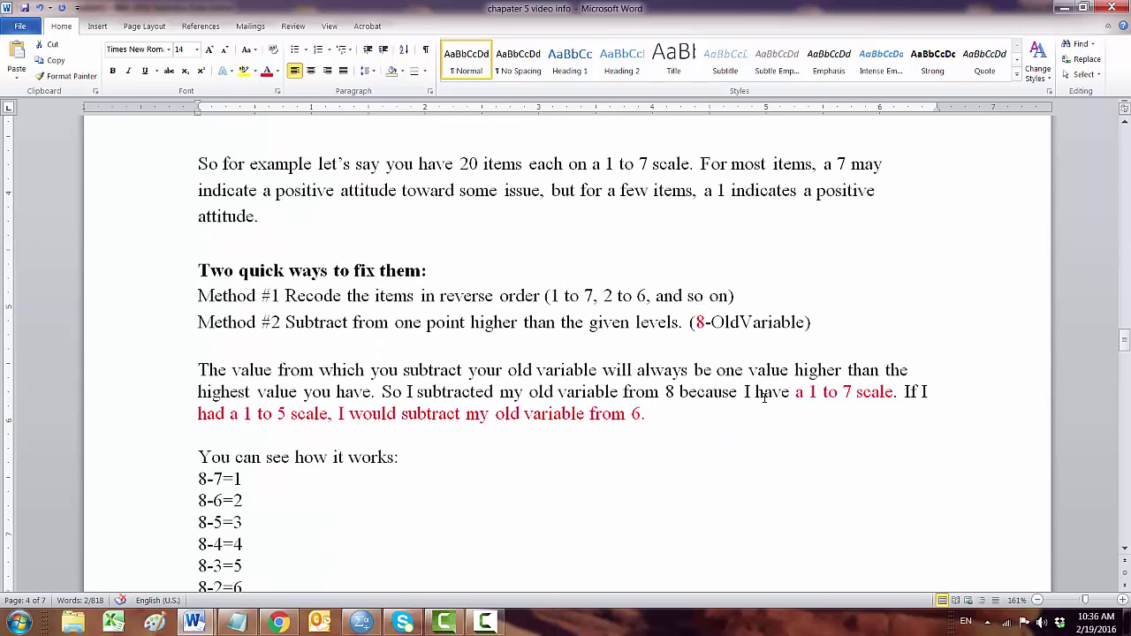
{"action": "scroll", "coordinate": [764, 398], "scroll_direction": "down", "scroll_amount": 1}
{"action": "scroll", "coordinate": [414, 345], "scroll_direction": "down", "scroll_amount": 1}
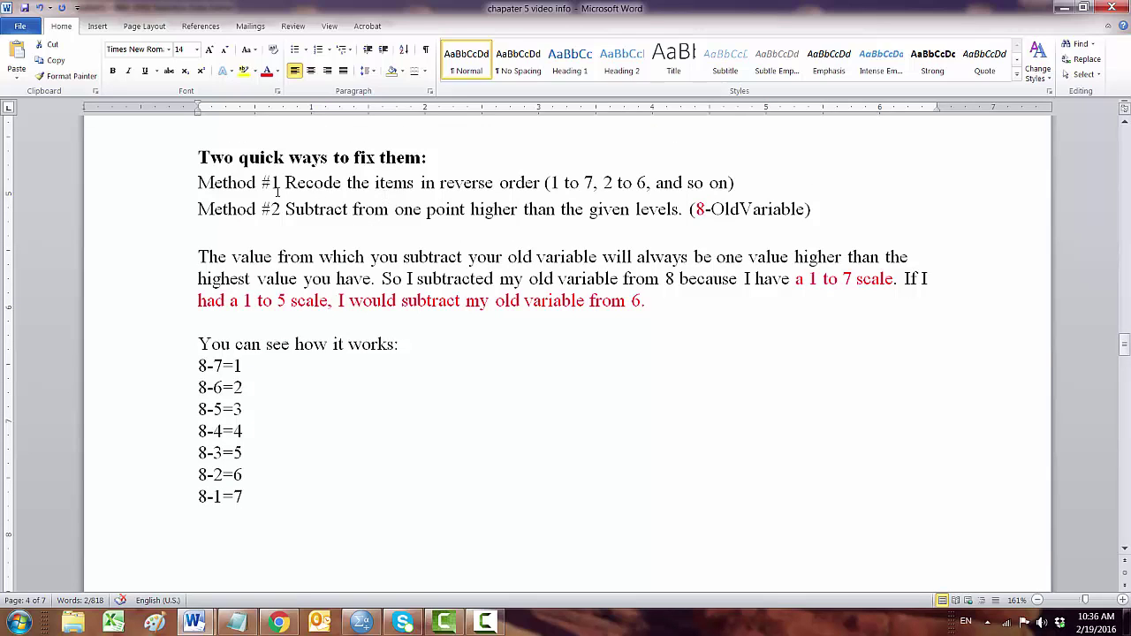
{"action": "left_click_drag", "start_coordinate": [227, 185], "coordinate": [346, 184]}
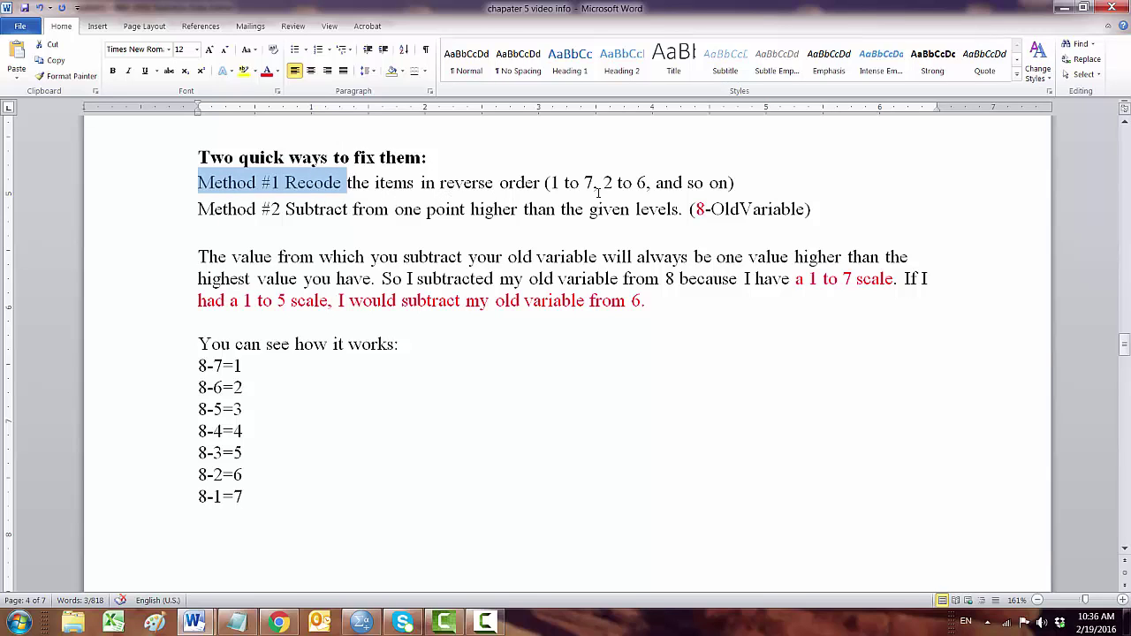
{"action": "left_click_drag", "start_coordinate": [595, 183], "coordinate": [564, 183]}
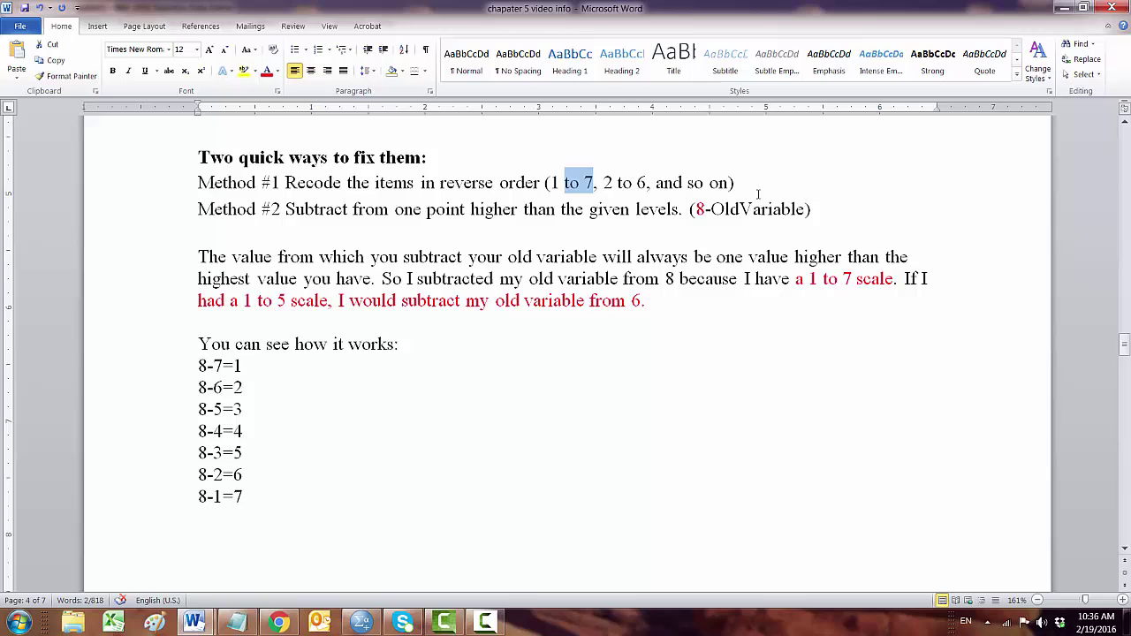
{"action": "left_click", "coordinate": [697, 208]}
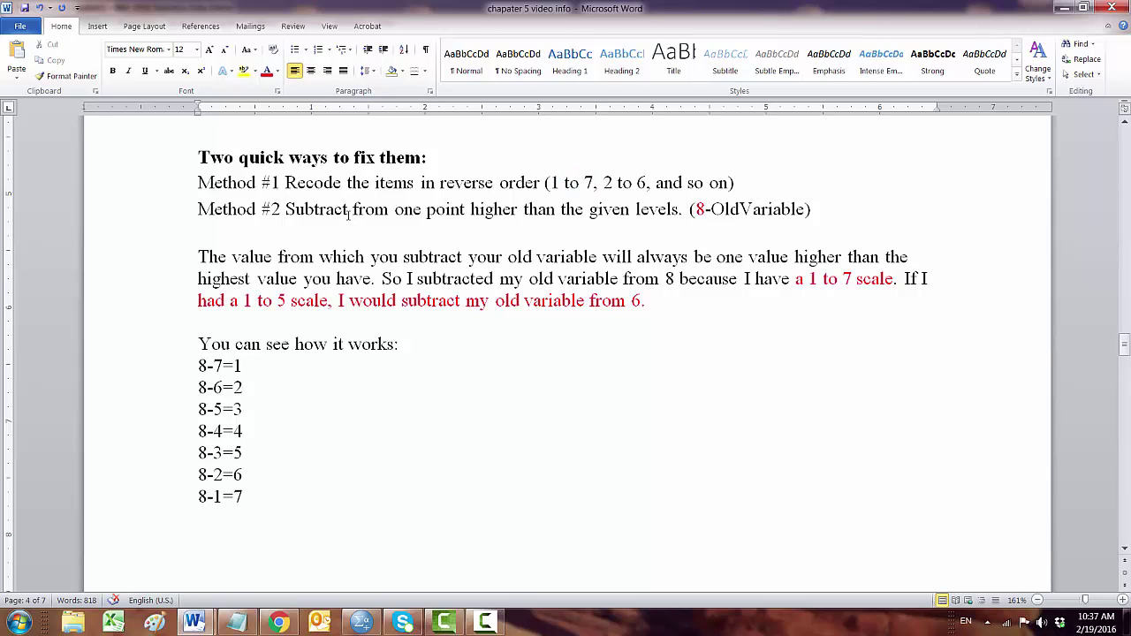
{"action": "left_click_drag", "start_coordinate": [545, 183], "coordinate": [608, 183]}
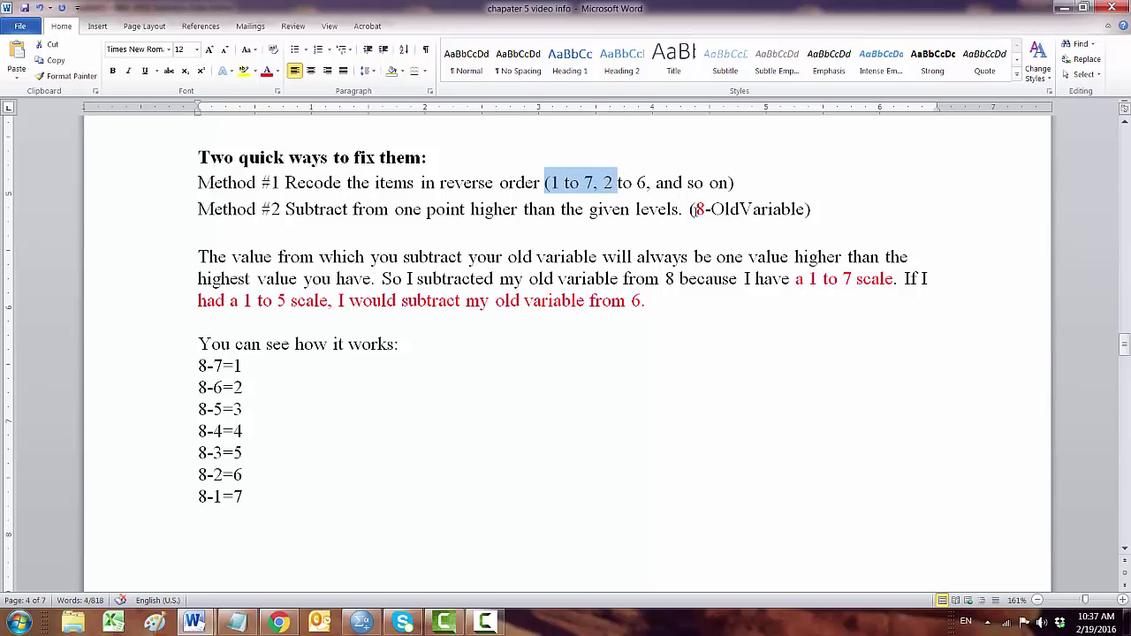
{"action": "left_click_drag", "start_coordinate": [694, 210], "coordinate": [807, 215]}
Highlight the positive example's scale labels and Method #2's 'Subtract from one point' phrase
{"action": "scroll", "coordinate": [755, 268], "scroll_direction": "up", "scroll_amount": 7}
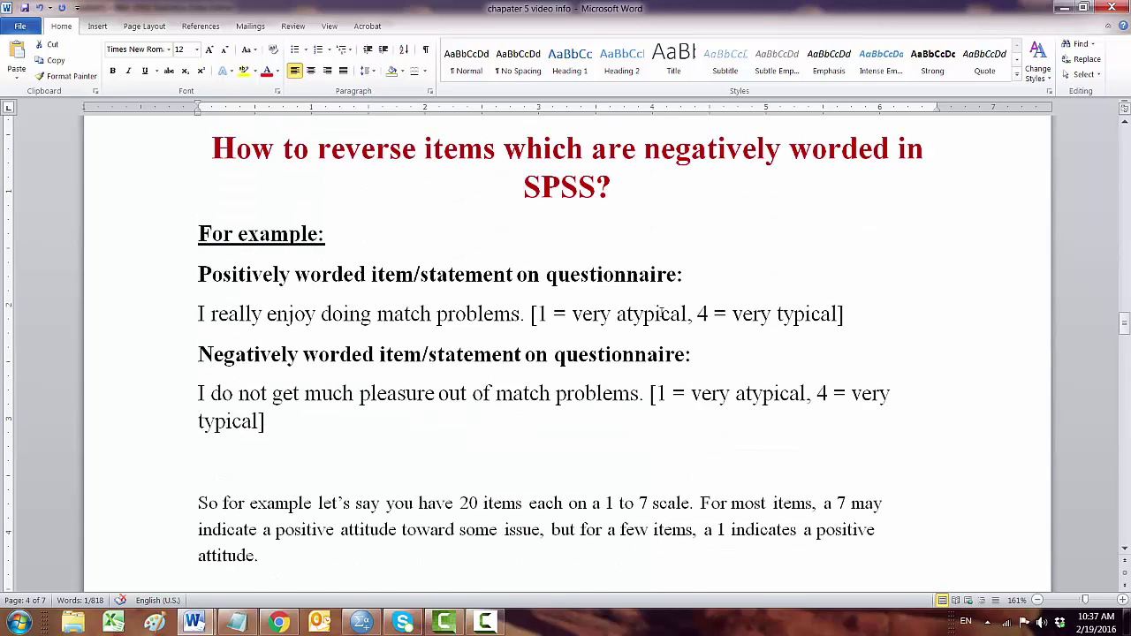
{"action": "left_click_drag", "start_coordinate": [661, 314], "coordinate": [743, 322]}
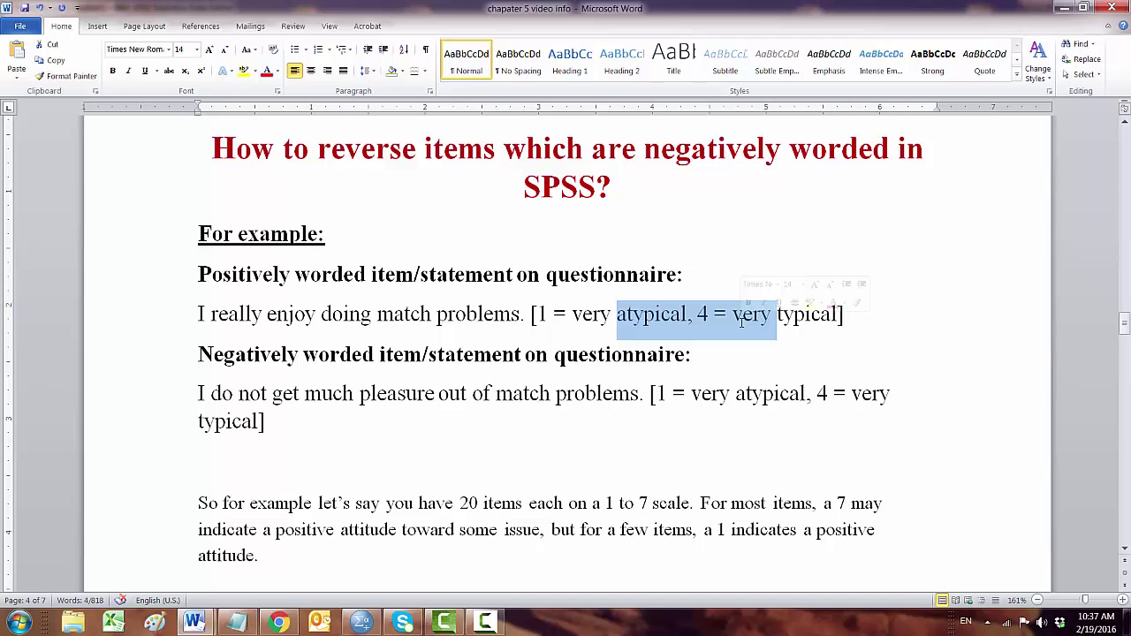
{"action": "scroll", "coordinate": [731, 416], "scroll_direction": "down", "scroll_amount": 1}
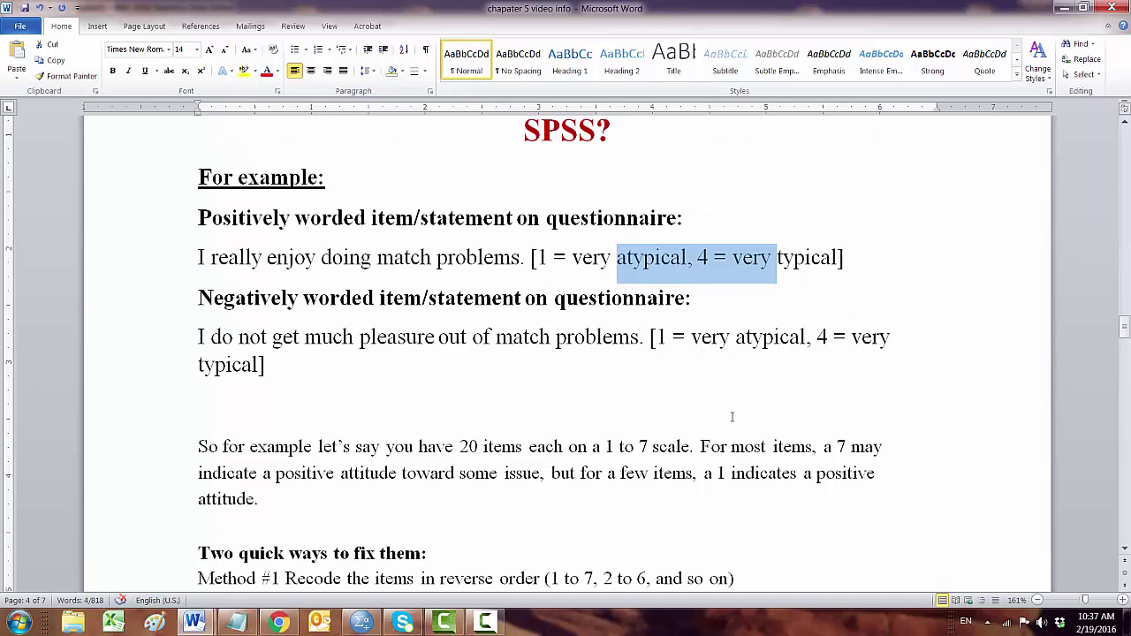
{"action": "scroll", "coordinate": [732, 416], "scroll_direction": "down", "scroll_amount": 4}
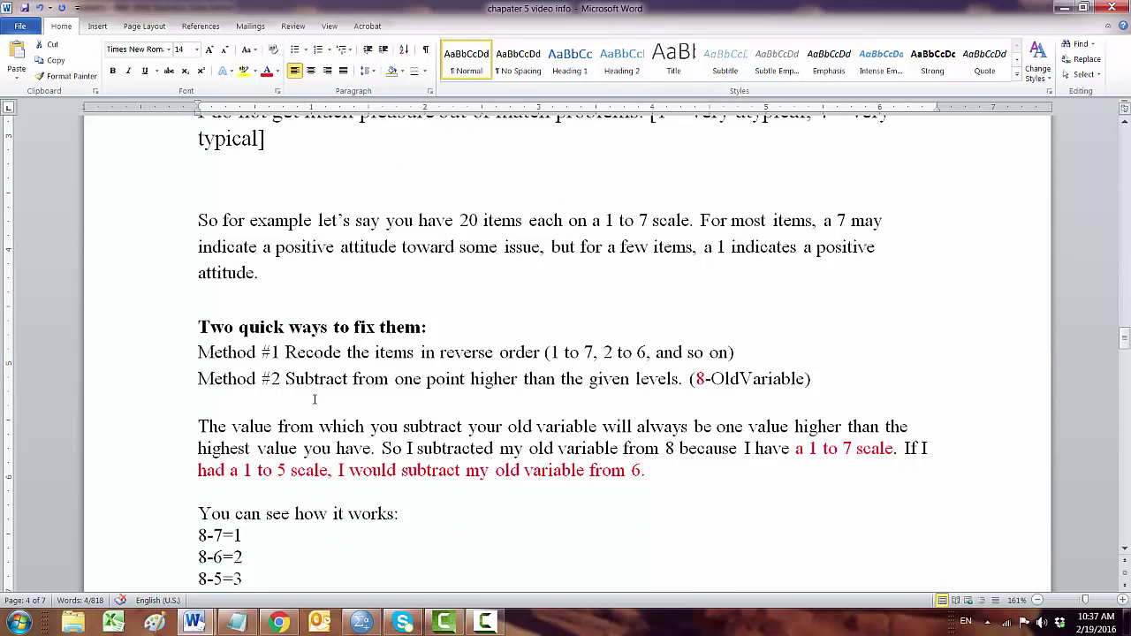
{"action": "left_click_drag", "start_coordinate": [343, 380], "coordinate": [468, 380]}
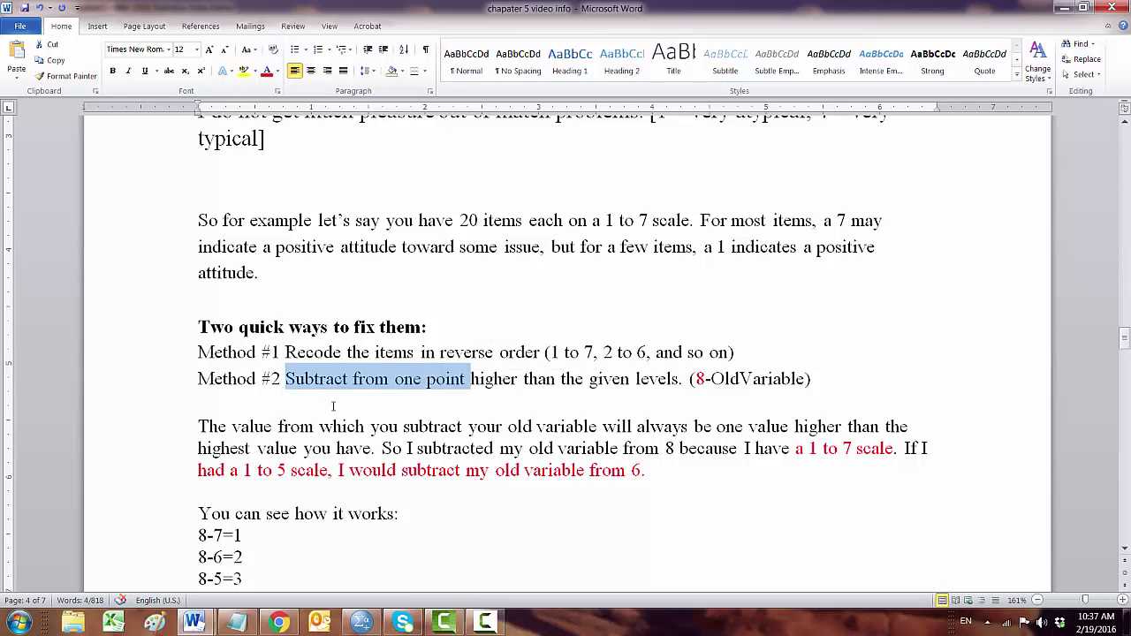
{"action": "left_click", "coordinate": [477, 427]}
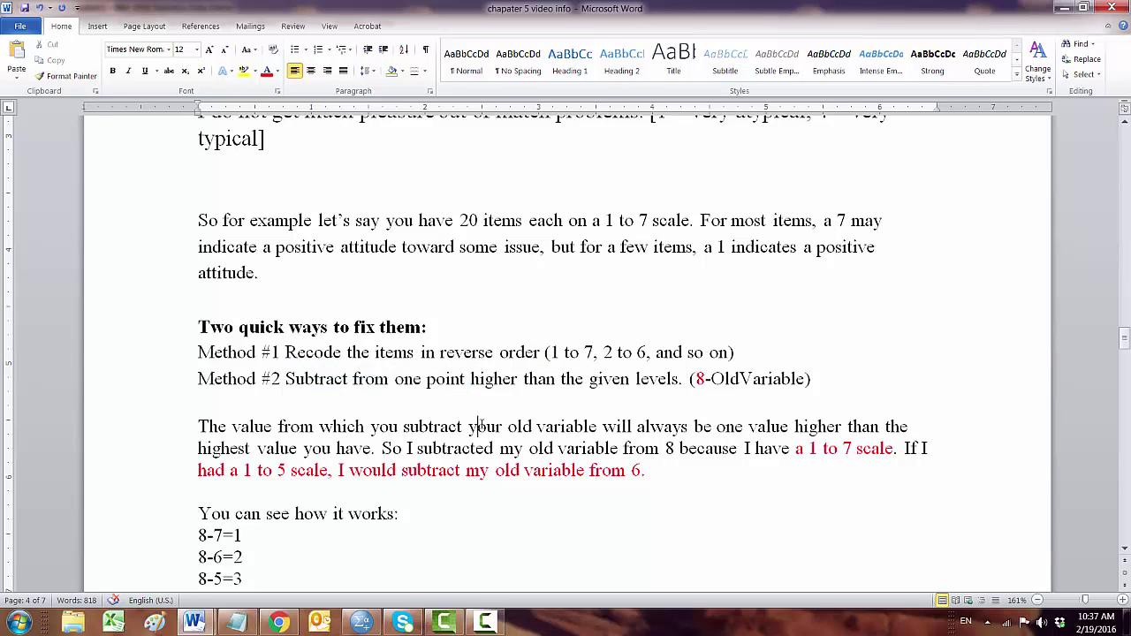
Highlight the 1 to 7 and 1 to 5 scale mentions and the subtract-from-8 worked examples
{"action": "scroll", "coordinate": [480, 427], "scroll_direction": "down", "scroll_amount": 2}
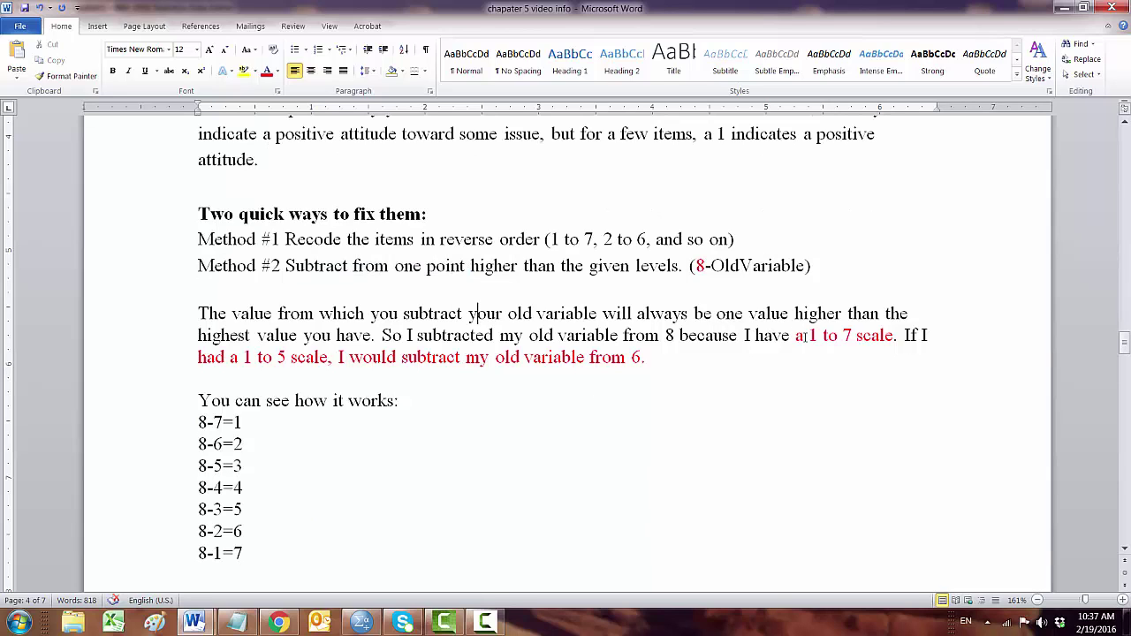
{"action": "left_click_drag", "start_coordinate": [790, 337], "coordinate": [839, 337]}
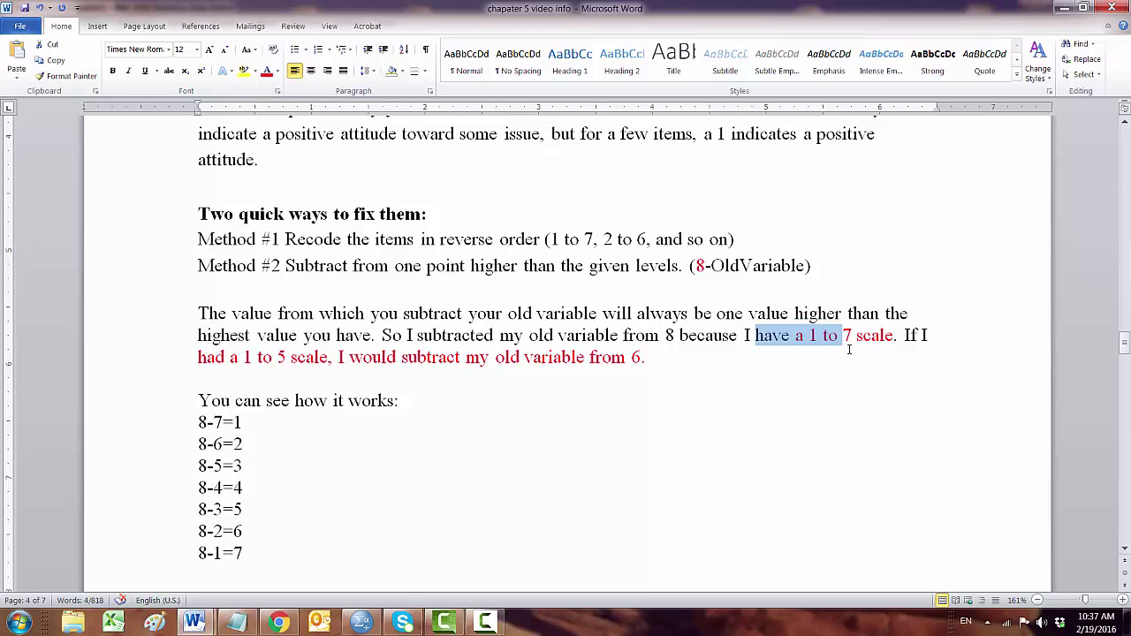
{"action": "left_click_drag", "start_coordinate": [239, 357], "coordinate": [329, 358]}
{"action": "left_click", "coordinate": [627, 358]}
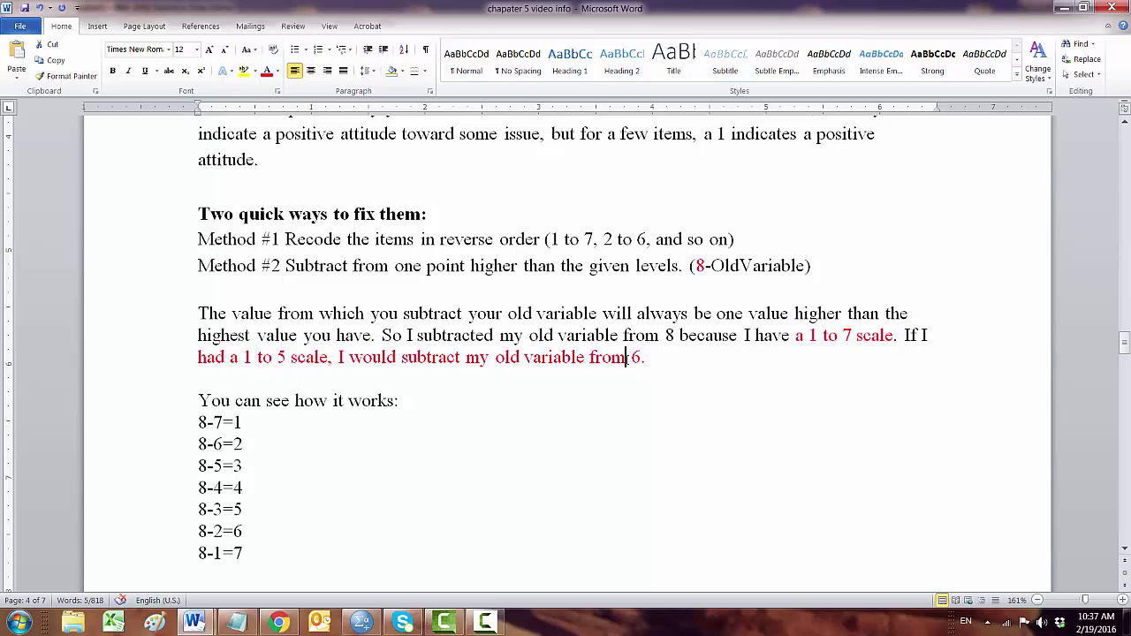
{"action": "left_click_drag", "start_coordinate": [589, 358], "coordinate": [643, 358]}
{"action": "scroll", "coordinate": [596, 419], "scroll_direction": "down", "scroll_amount": 1}
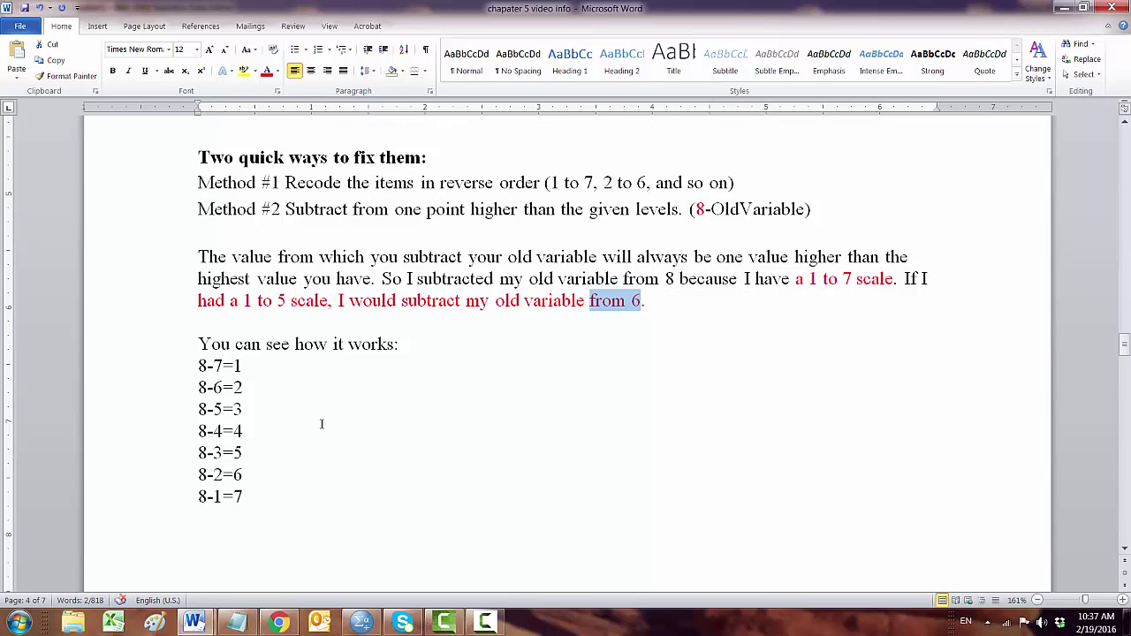
{"action": "left_click_drag", "start_coordinate": [203, 365], "coordinate": [327, 474]}
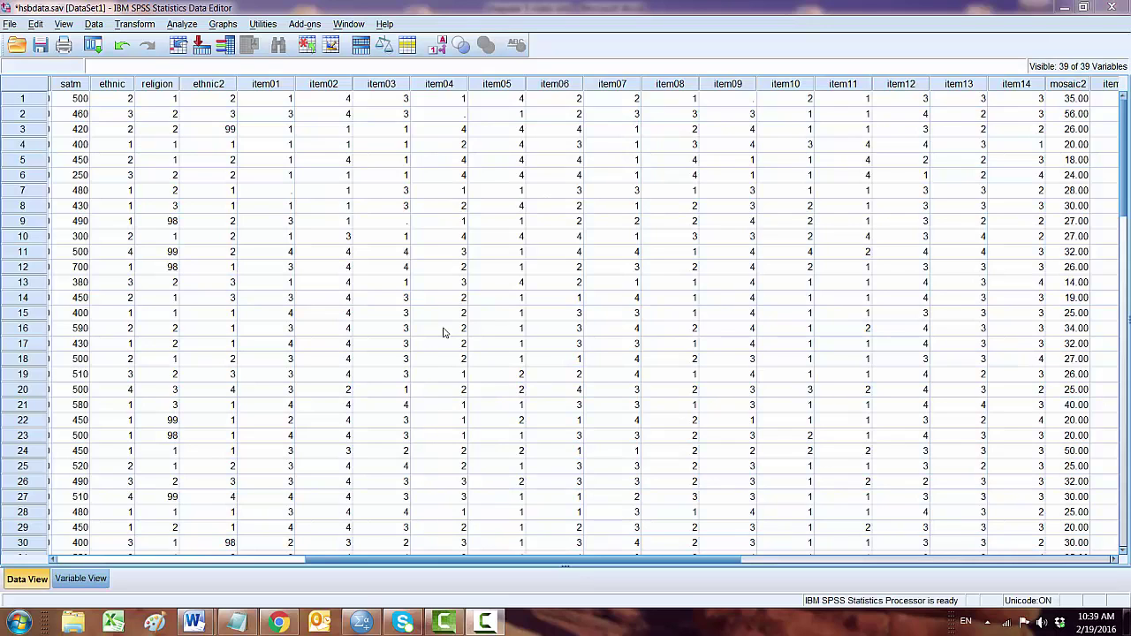
{"action": "left_click", "coordinate": [557, 85]}
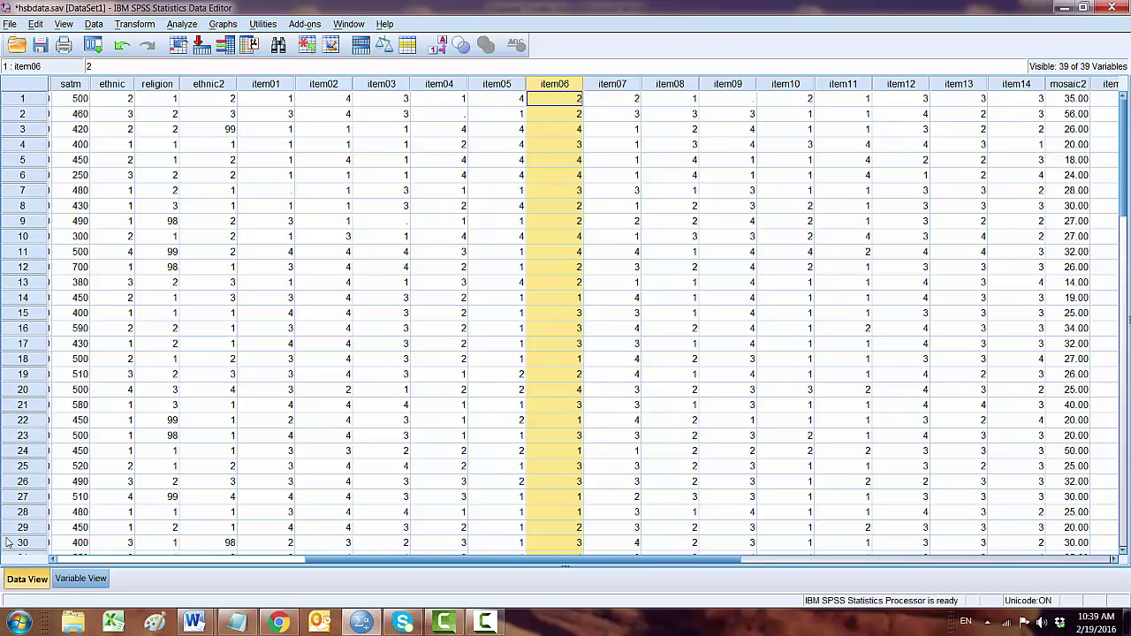
{"action": "left_click", "coordinate": [79, 579]}
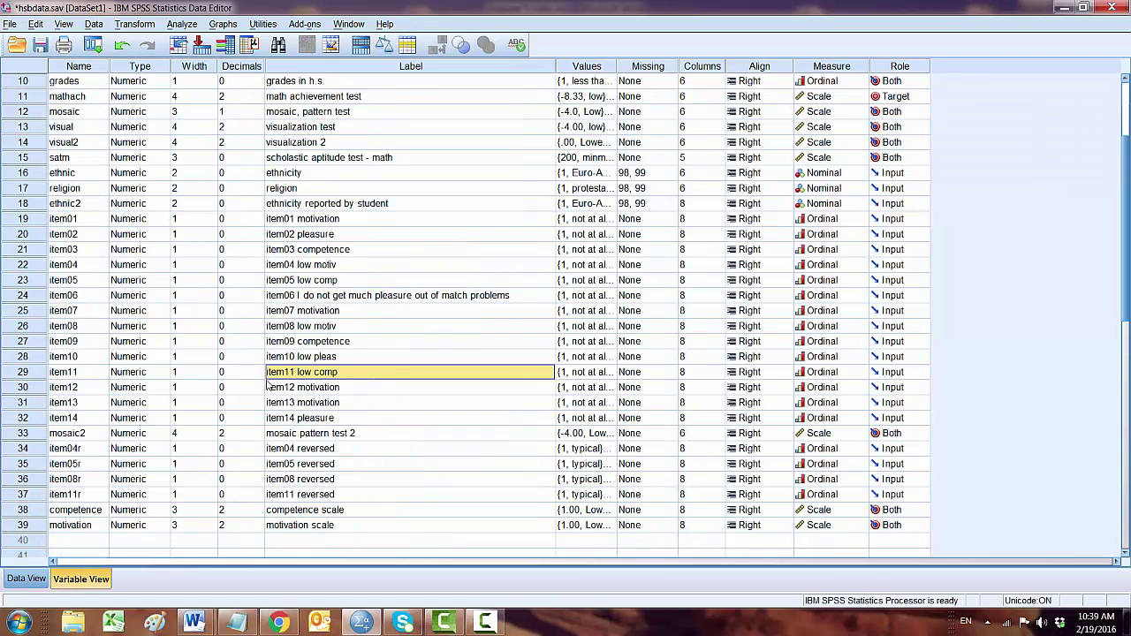
{"action": "left_click", "coordinate": [328, 299]}
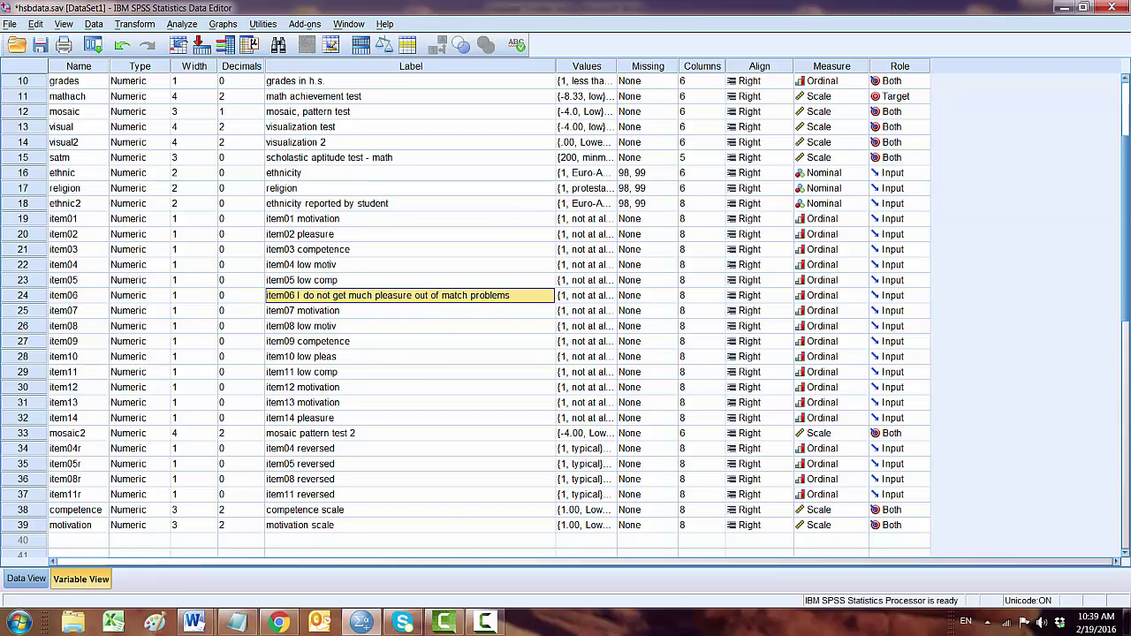
{"action": "key", "text": "ctrl+t"}
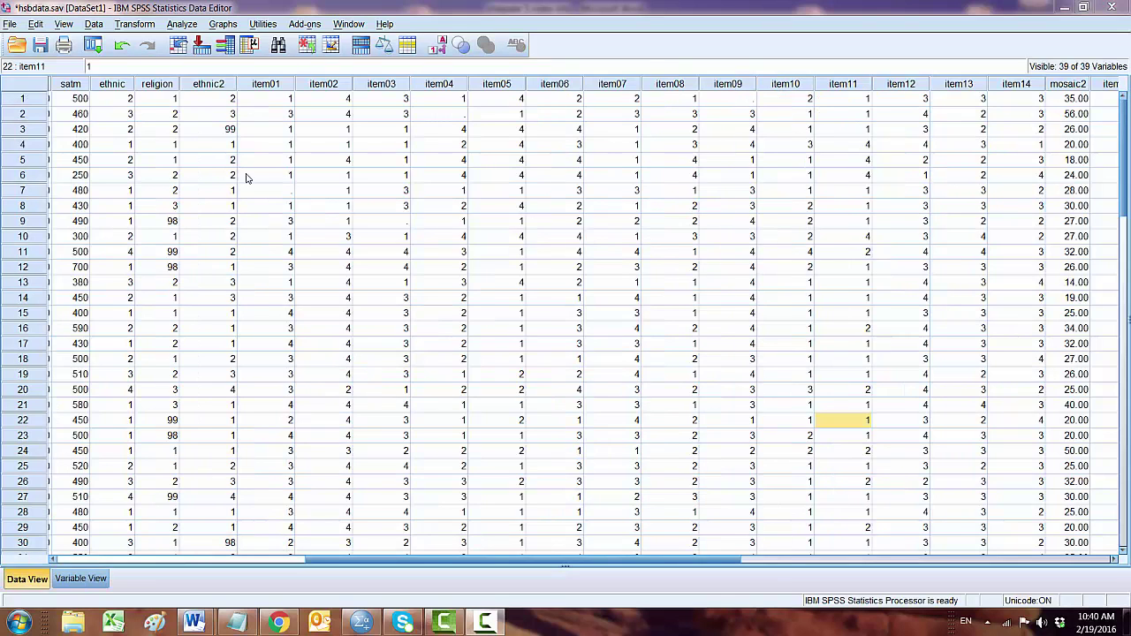
In Recode into Different Variables, map item06 to output variable rev06 labelled 'rev 06'
{"action": "left_click", "coordinate": [133, 27]}
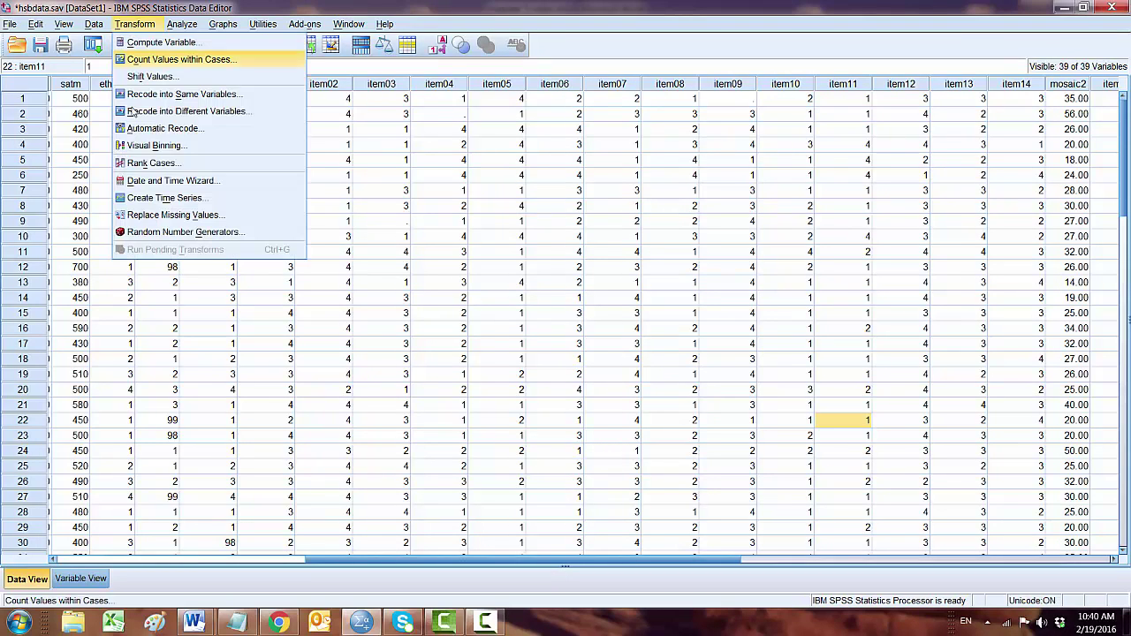
{"action": "left_click", "coordinate": [139, 118]}
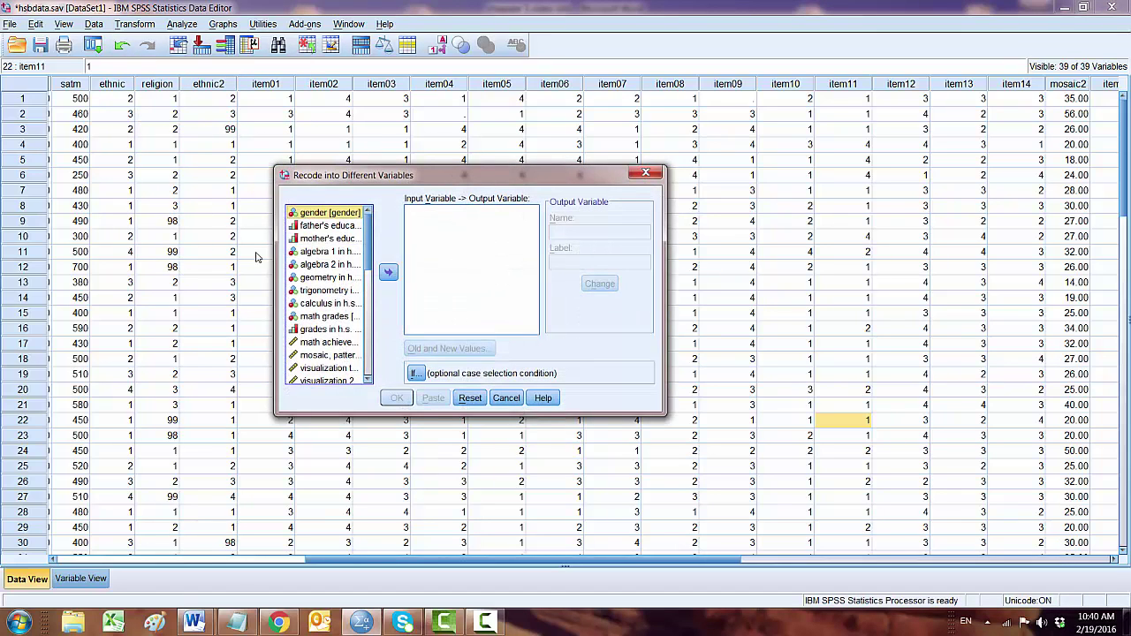
{"action": "scroll", "coordinate": [327, 292], "scroll_direction": "down", "scroll_amount": 7}
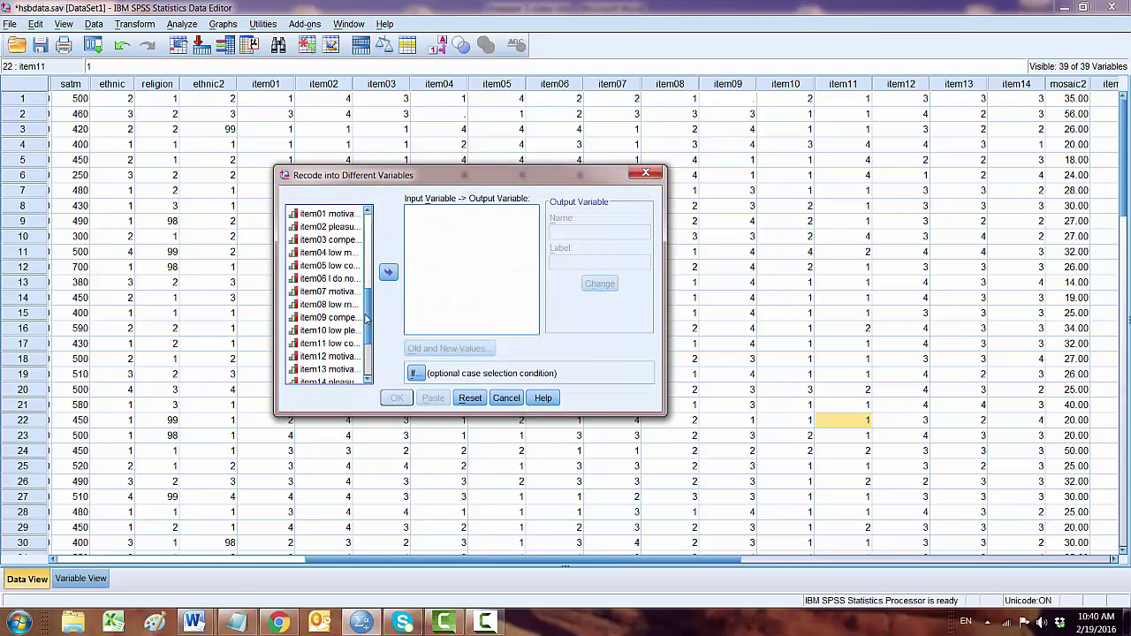
{"action": "left_click", "coordinate": [322, 278]}
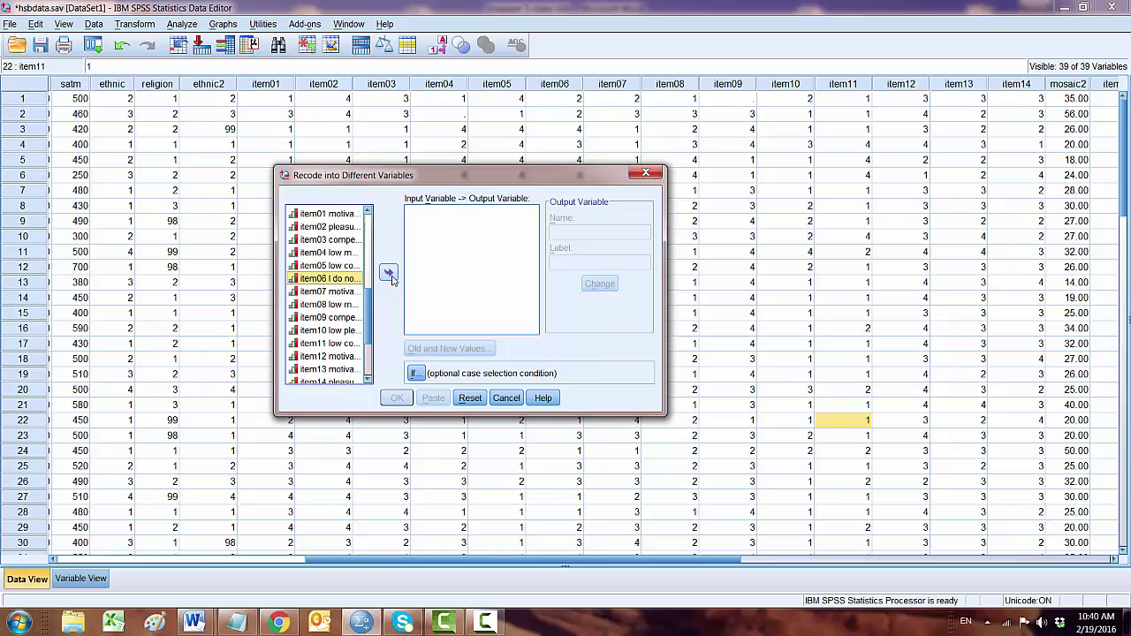
{"action": "left_click", "coordinate": [388, 272]}
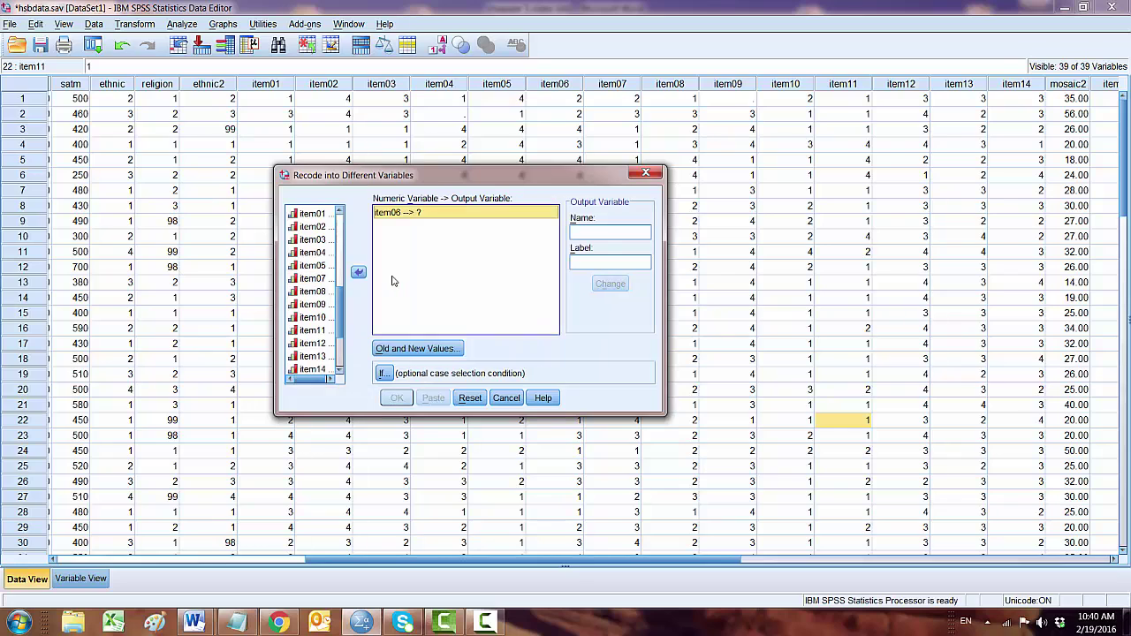
{"action": "left_click", "coordinate": [595, 232]}
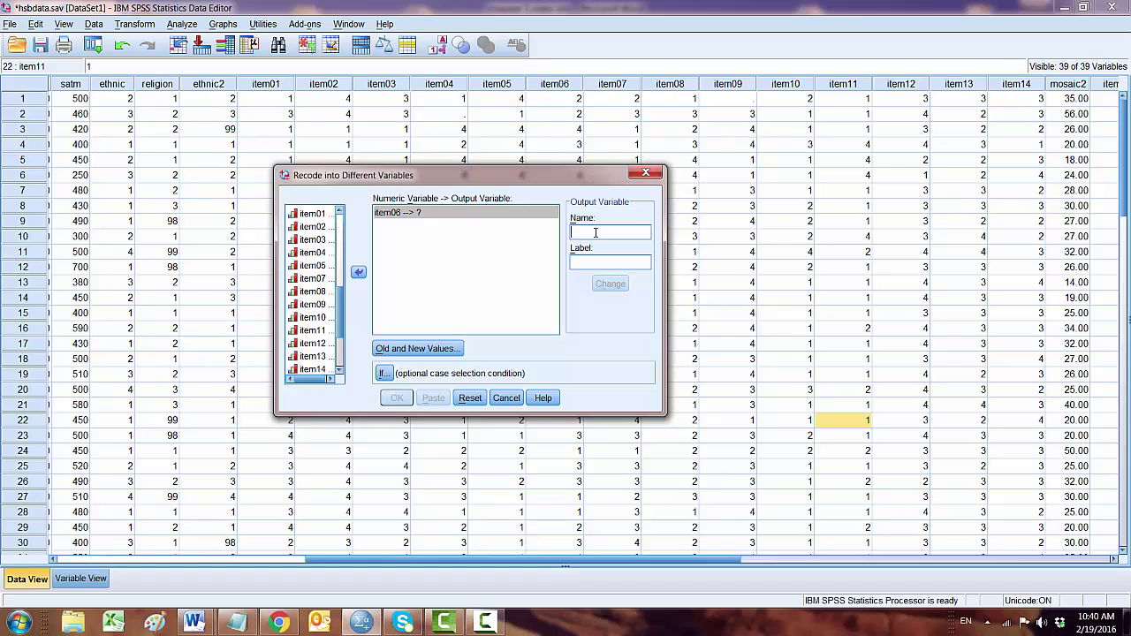
{"action": "type", "text": "rev"}
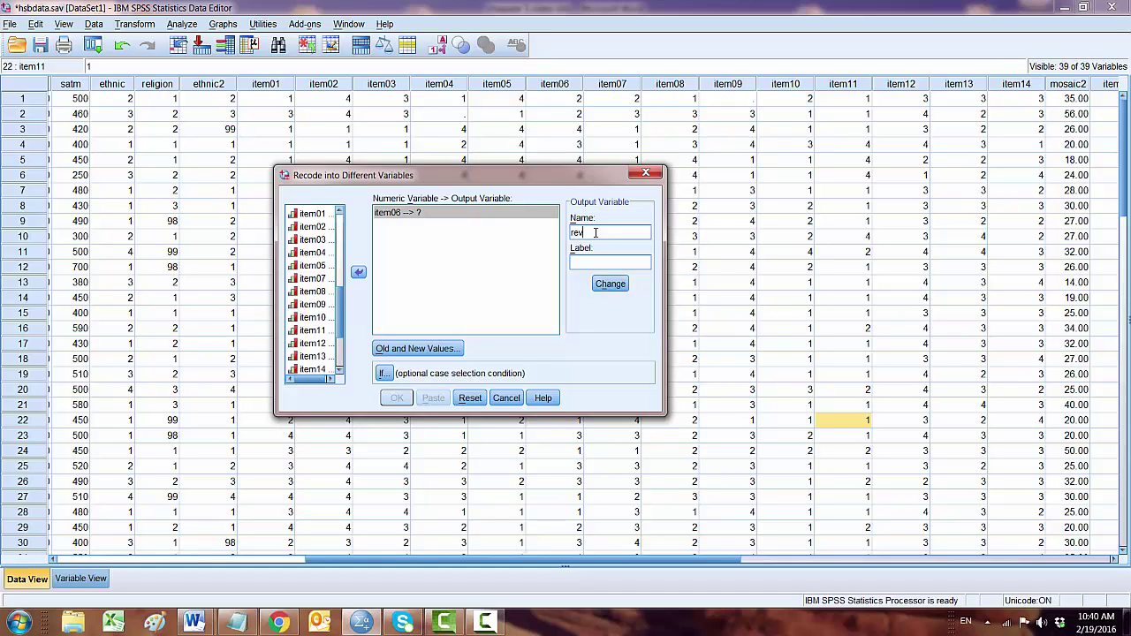
{"action": "type", "text": "06"}
{"action": "left_click", "coordinate": [575, 265]}
{"action": "type", "text": "rev 06"}
{"action": "left_click", "coordinate": [610, 284]}
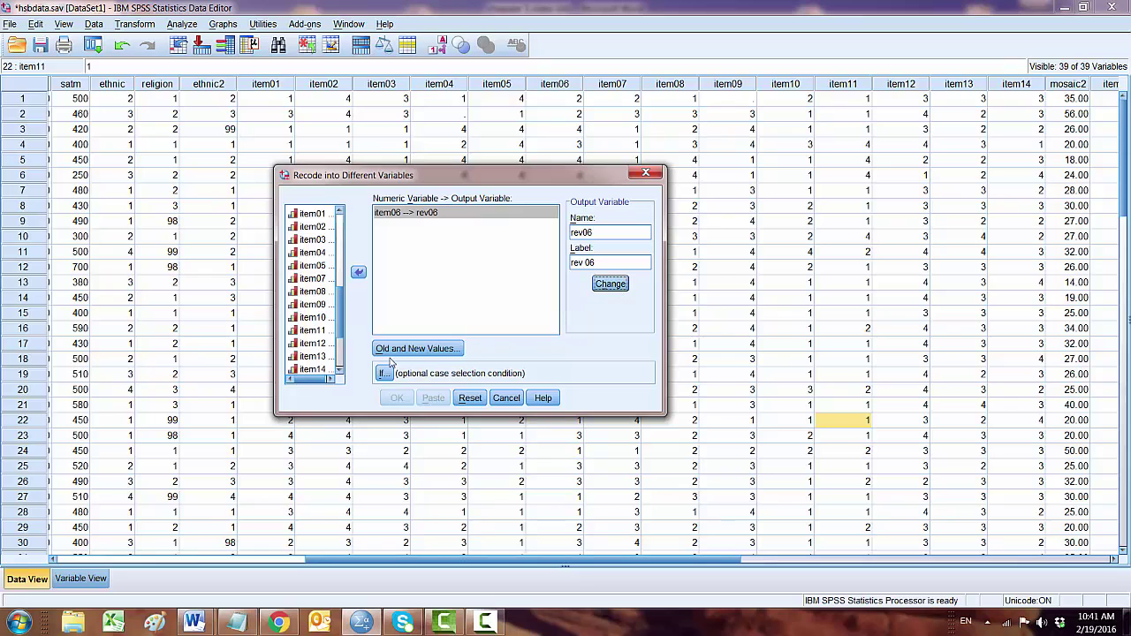
Add the old-to-new value mappings 4→1 and 3→2 for item06
{"action": "left_click", "coordinate": [407, 352]}
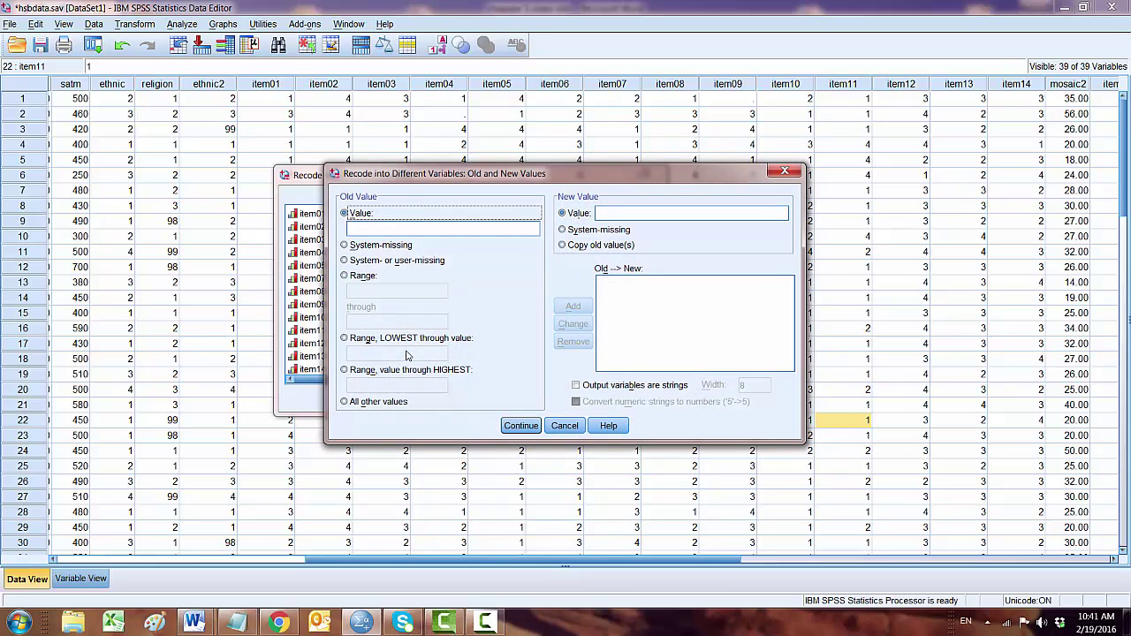
{"action": "left_click", "coordinate": [377, 230]}
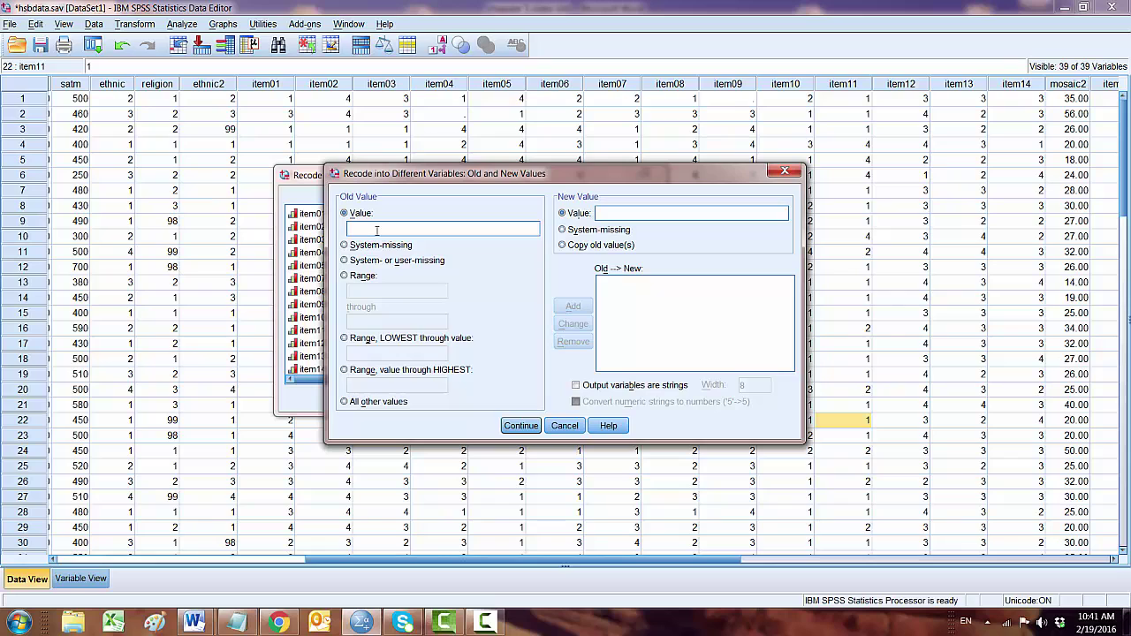
{"action": "type", "text": "4"}
{"action": "left_click", "coordinate": [599, 213]}
{"action": "type", "text": "1"}
{"action": "left_click", "coordinate": [574, 307]}
{"action": "type", "text": "3"}
{"action": "left_click", "coordinate": [643, 209]}
{"action": "type", "text": "2"}
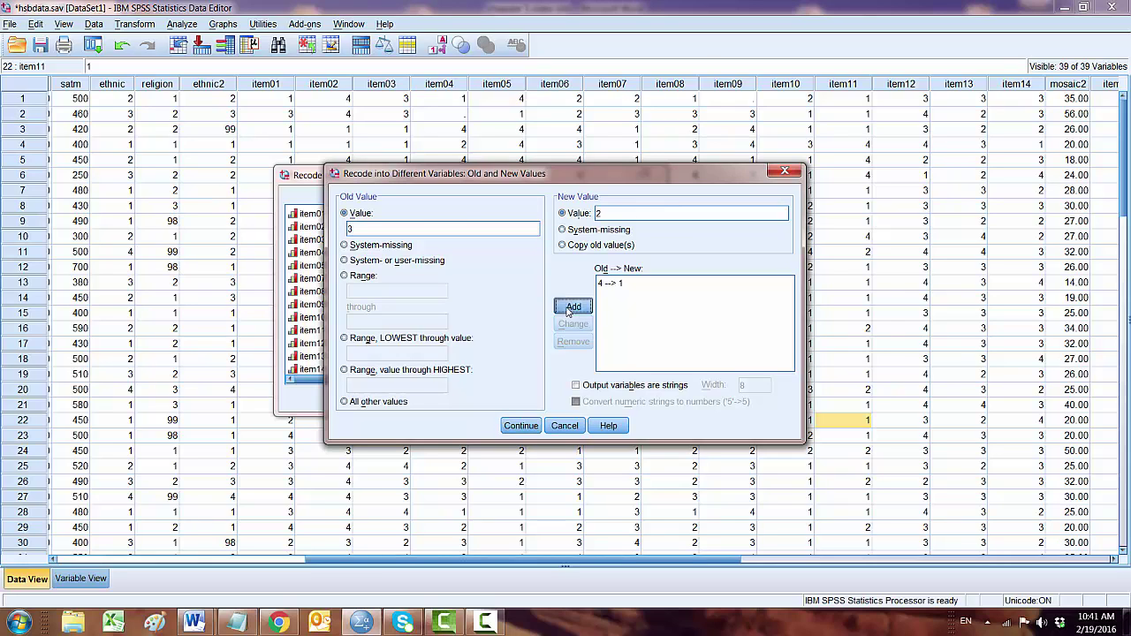
{"action": "left_click", "coordinate": [573, 306]}
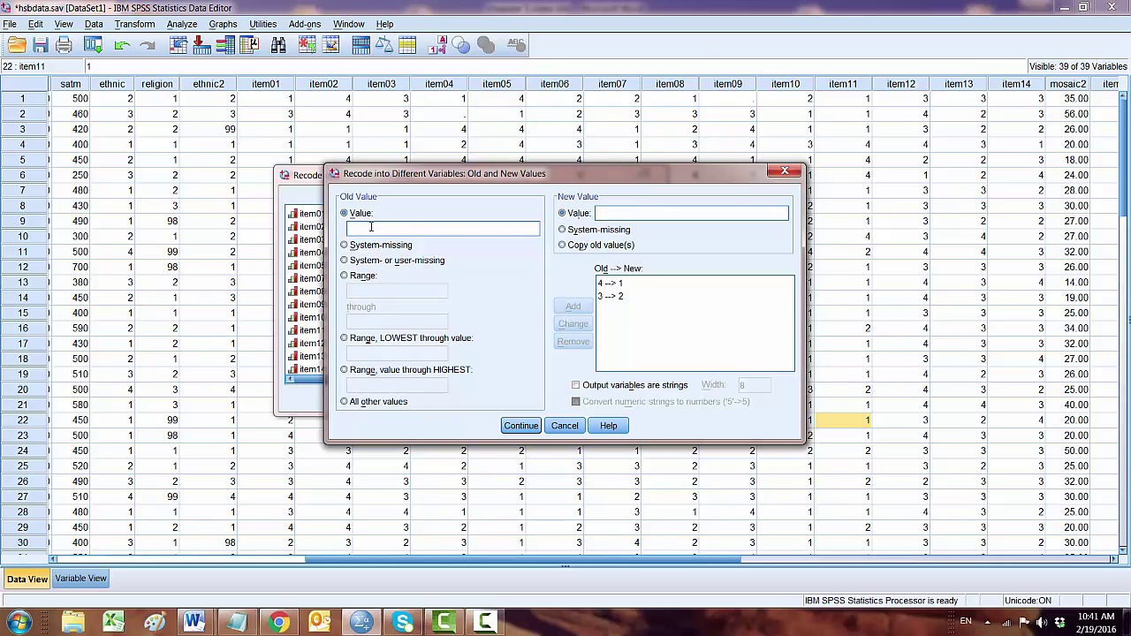
Add the mappings 2→3 and 1→4, then run the recode to create rev06
{"action": "left_click", "coordinate": [601, 210]}
{"action": "type", "text": "3"}
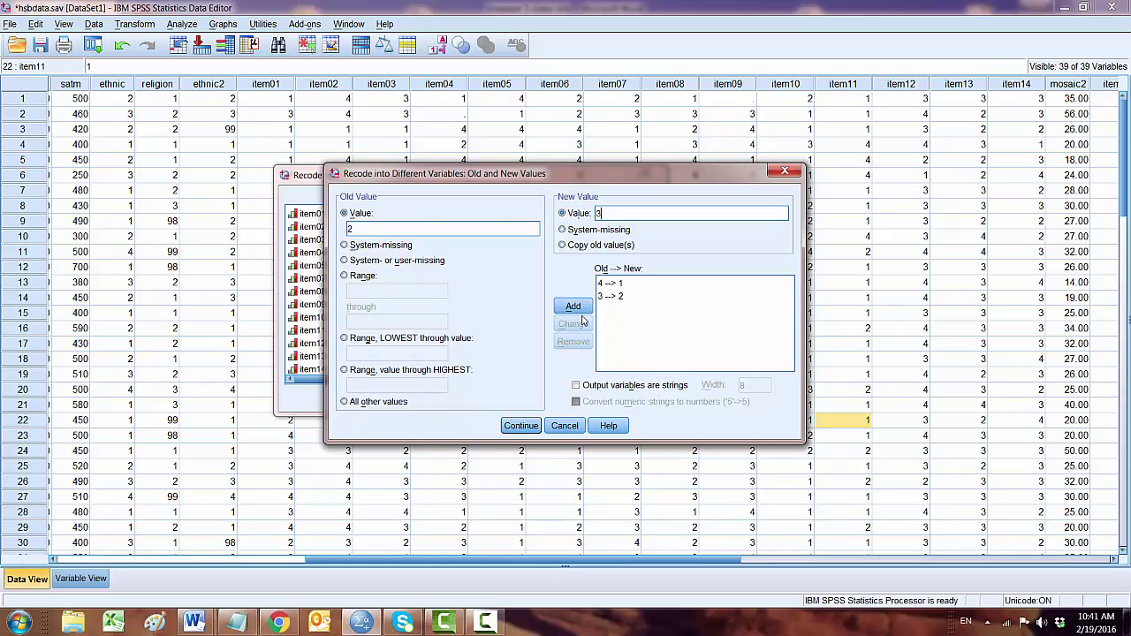
{"action": "left_click", "coordinate": [572, 307]}
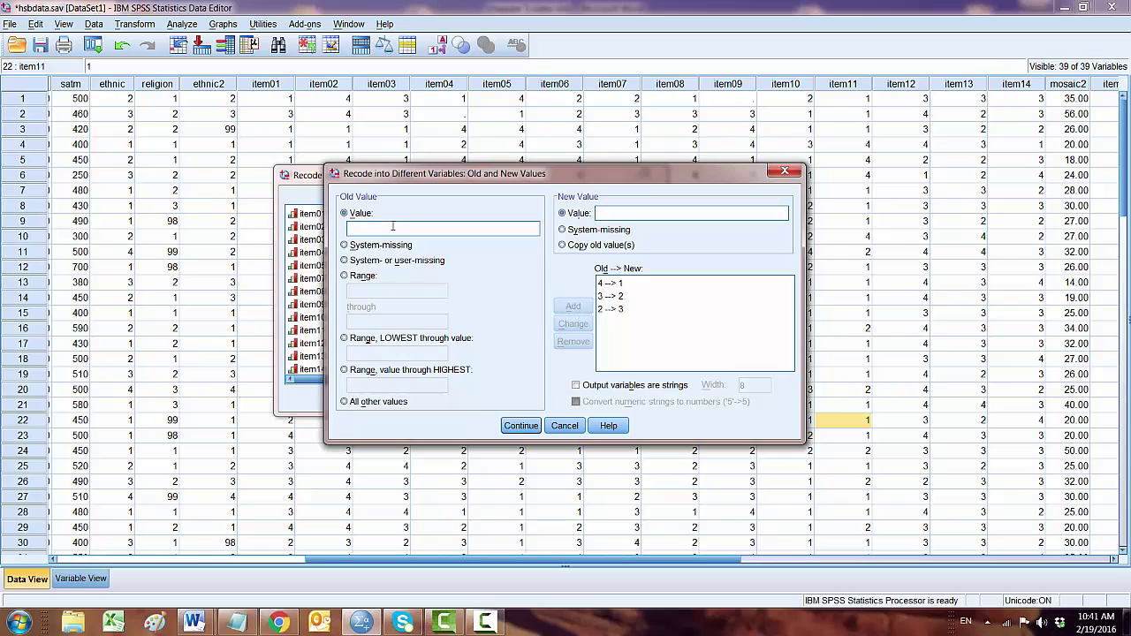
{"action": "left_click", "coordinate": [639, 213]}
{"action": "type", "text": "4"}
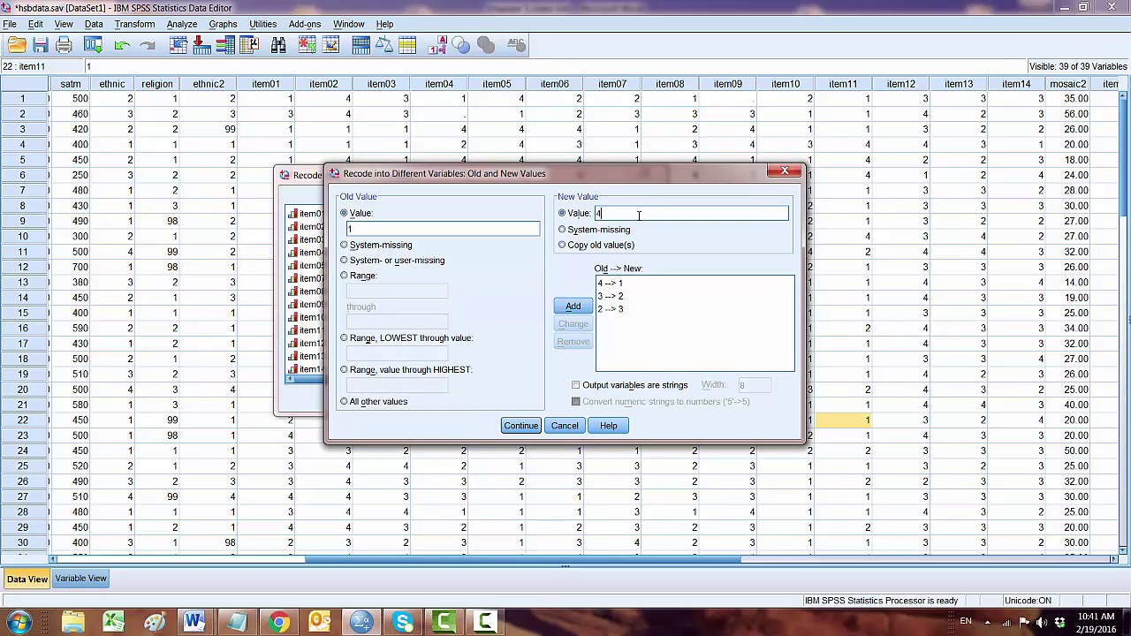
{"action": "left_click", "coordinate": [573, 307]}
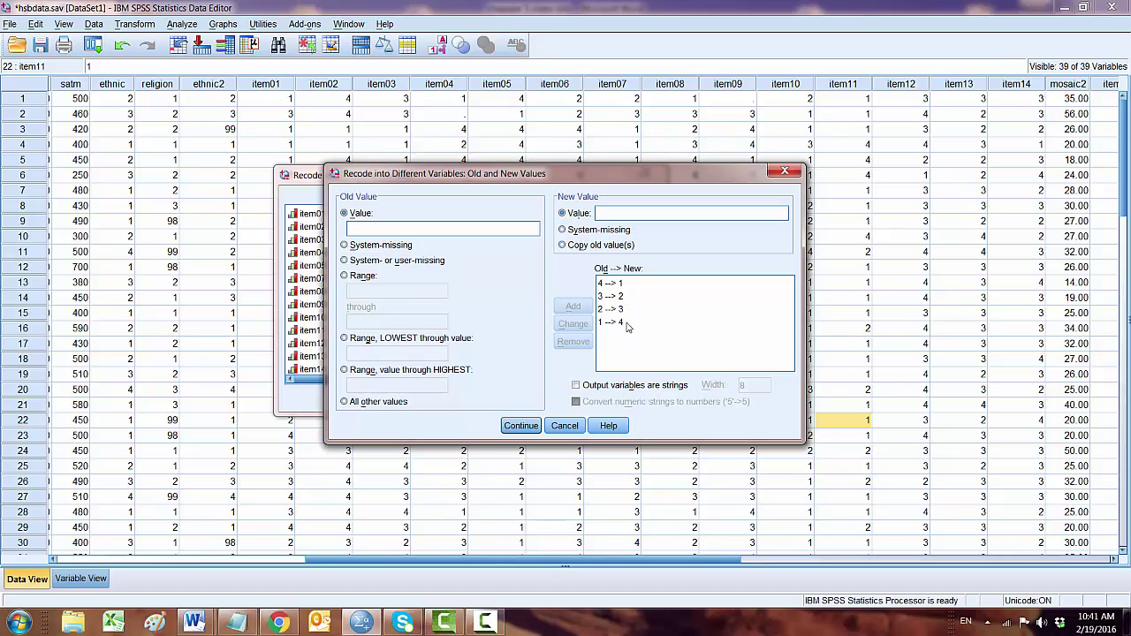
{"action": "left_click", "coordinate": [519, 426]}
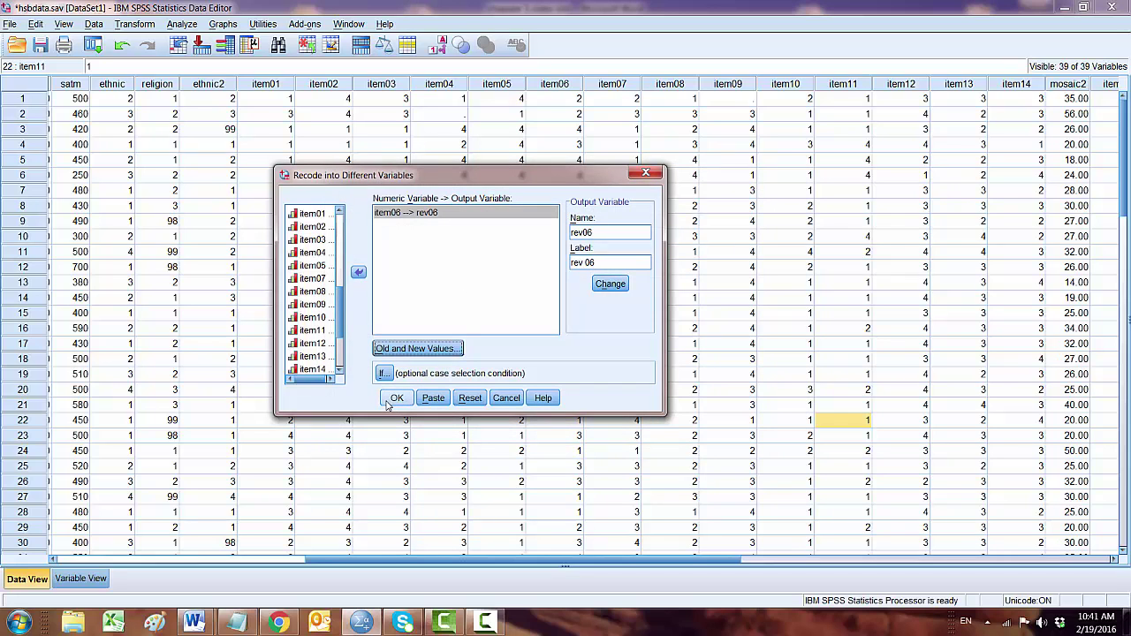
{"action": "left_click", "coordinate": [395, 398]}
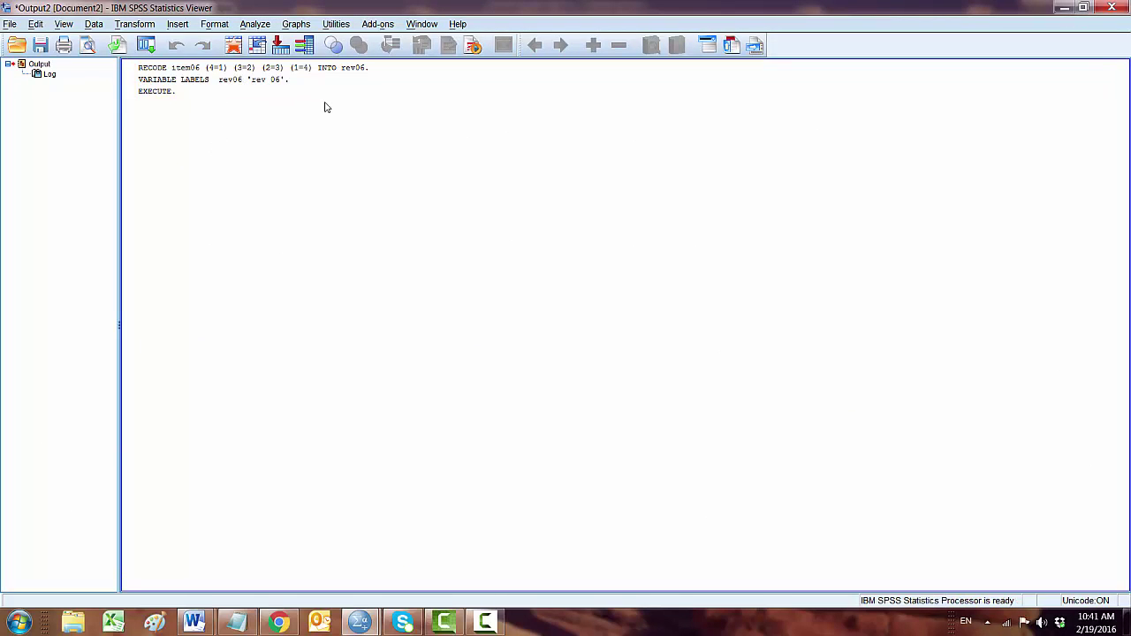
Bring the Data Editor forward and select the new rev06 column in Data View
{"action": "mouse_move", "coordinate": [347, 625]}
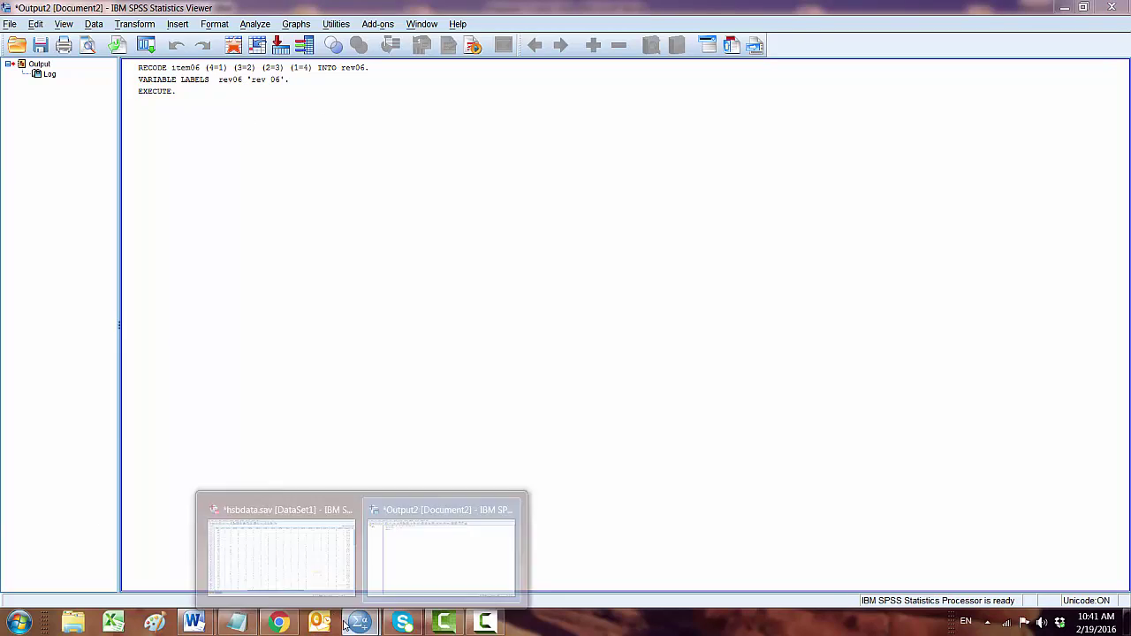
{"action": "left_click", "coordinate": [243, 562]}
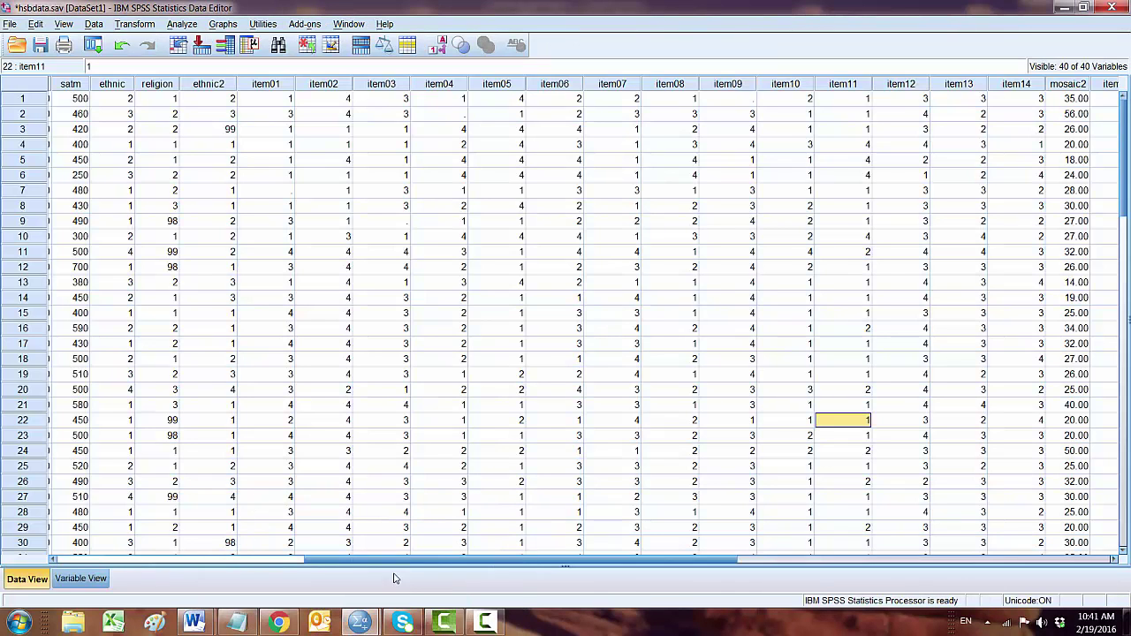
{"action": "left_click_drag", "start_coordinate": [413, 562], "coordinate": [707, 562]}
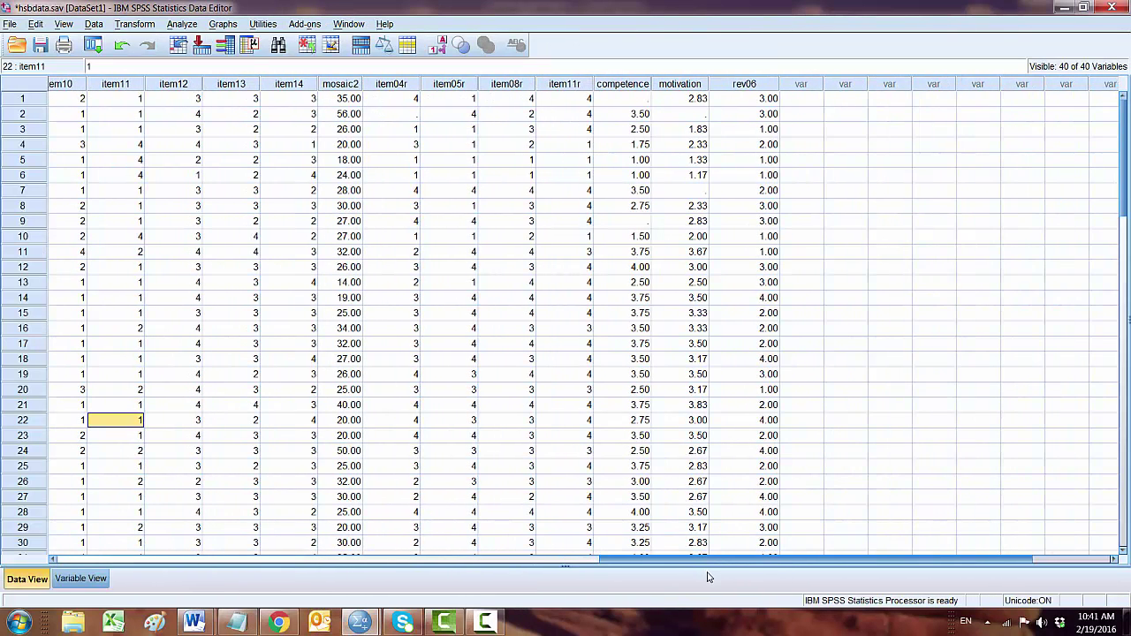
{"action": "left_click", "coordinate": [761, 85]}
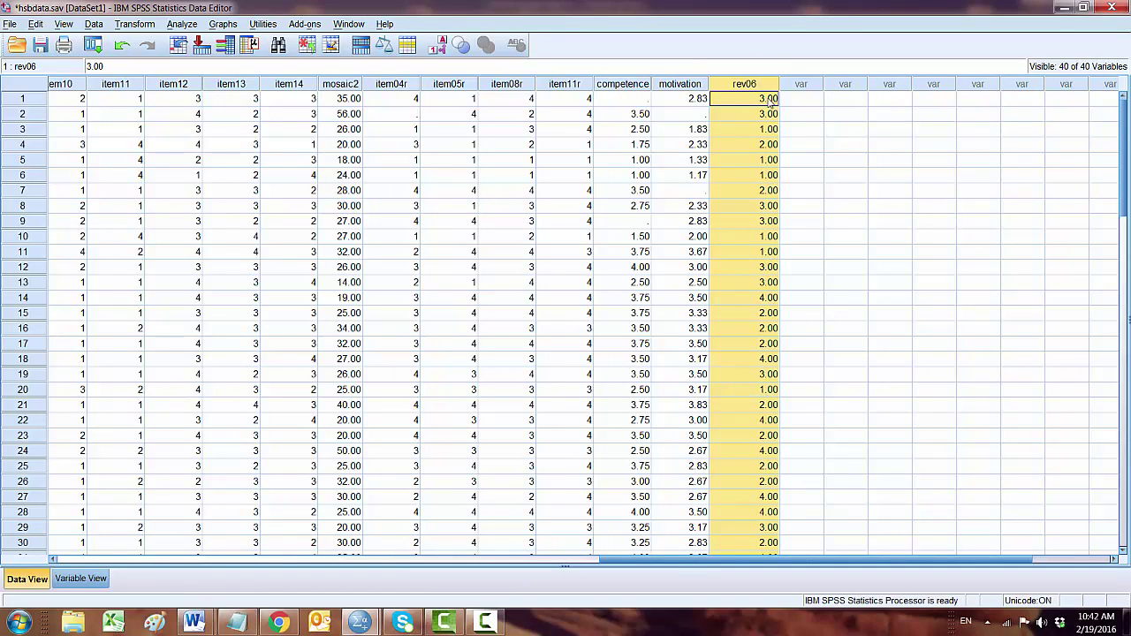
Inspect the rev06 variable's definition in Variable View, then return to Data View
{"action": "left_click", "coordinate": [84, 579]}
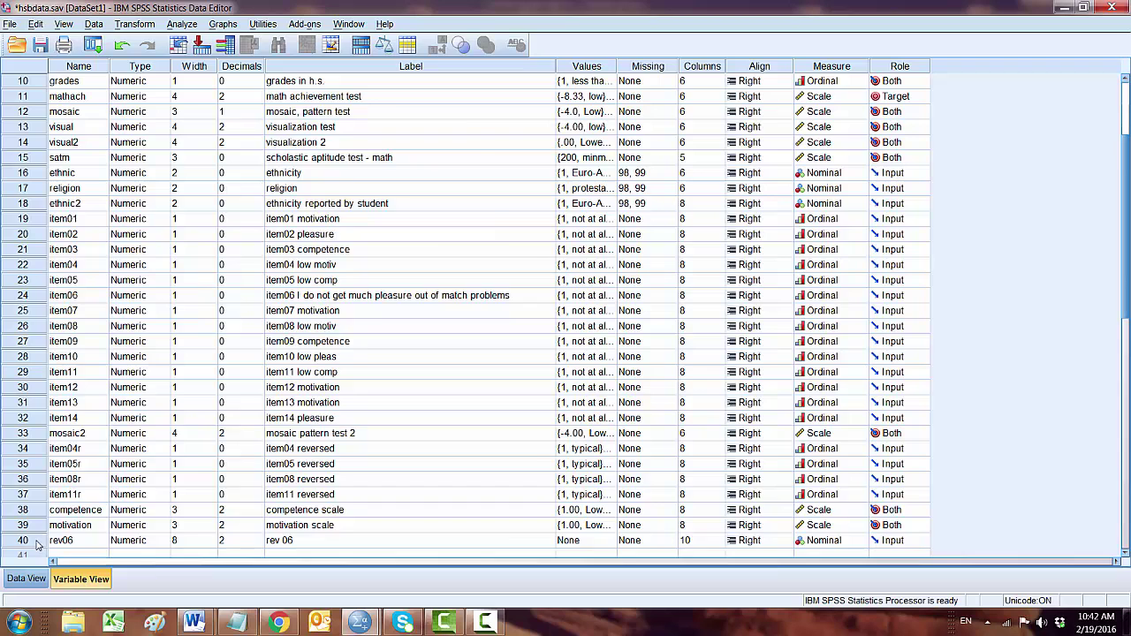
{"action": "scroll", "coordinate": [37, 545], "scroll_direction": "down", "scroll_amount": 2}
{"action": "left_click", "coordinate": [64, 452]}
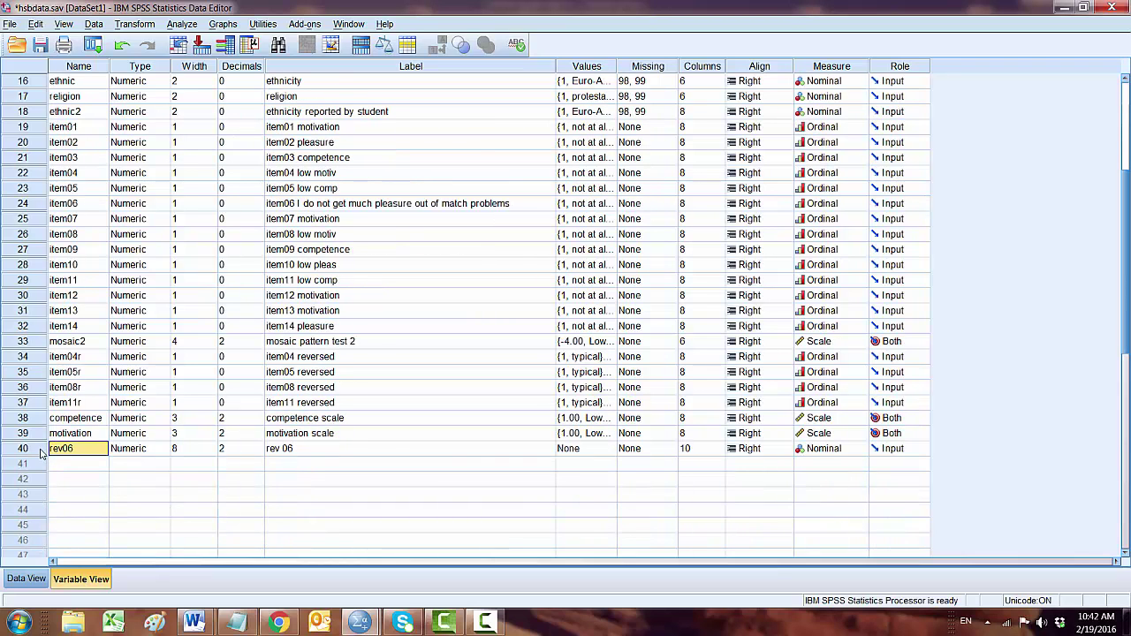
{"action": "left_click", "coordinate": [40, 451]}
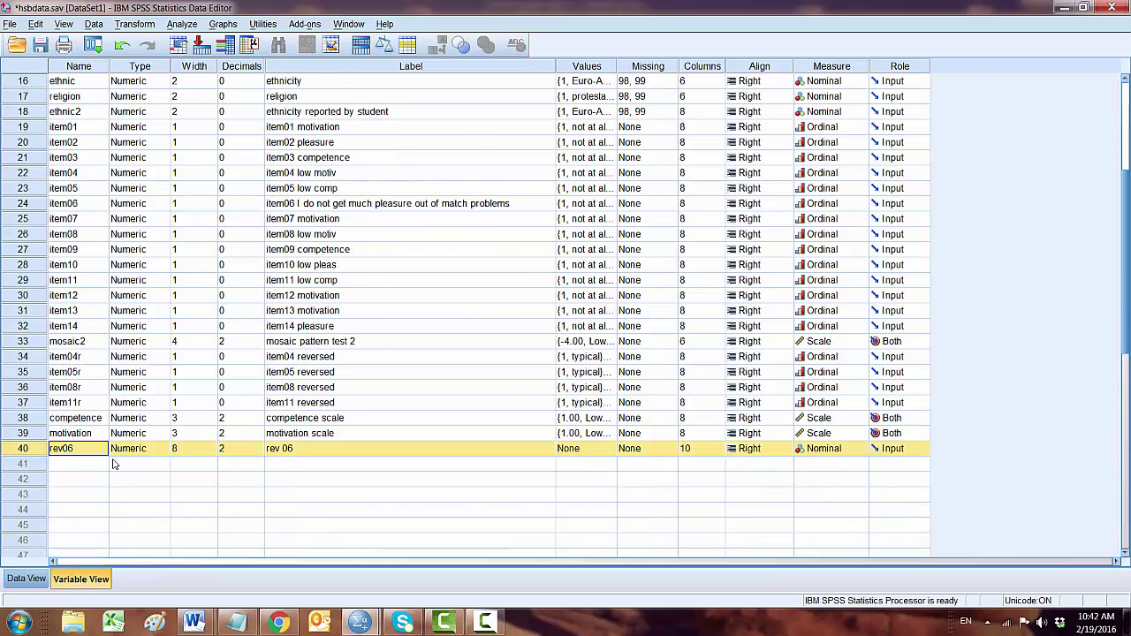
{"action": "scroll", "coordinate": [177, 433], "scroll_direction": "up", "scroll_amount": 4}
{"action": "left_click", "coordinate": [23, 581]}
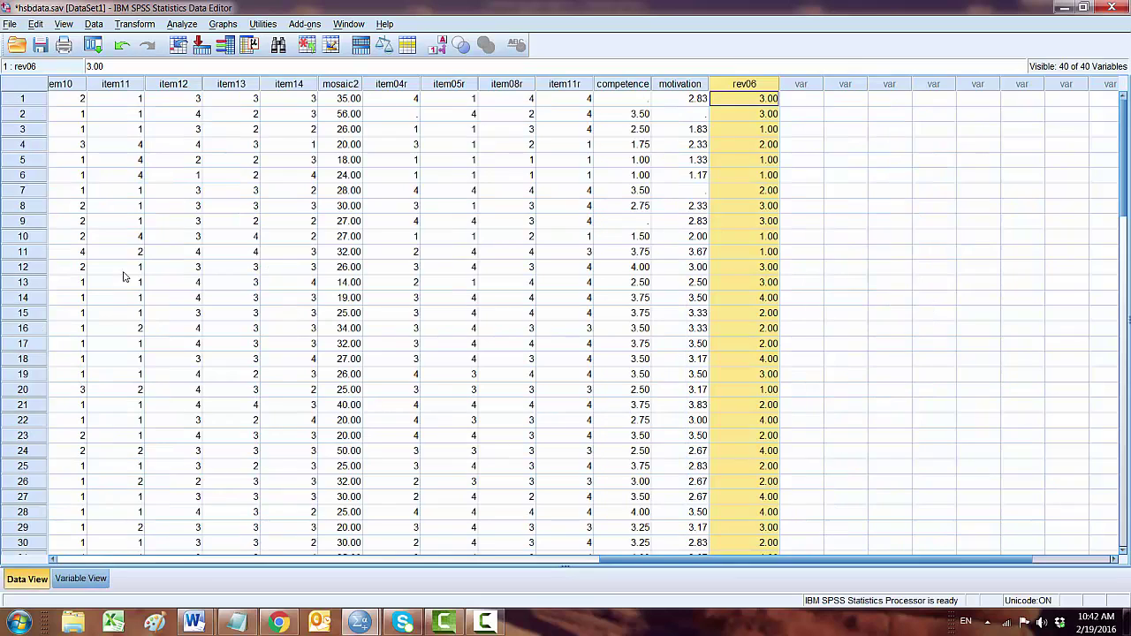
Use Compute Variable to create target rev006 with the expression 5 - item06
{"action": "left_click", "coordinate": [131, 26]}
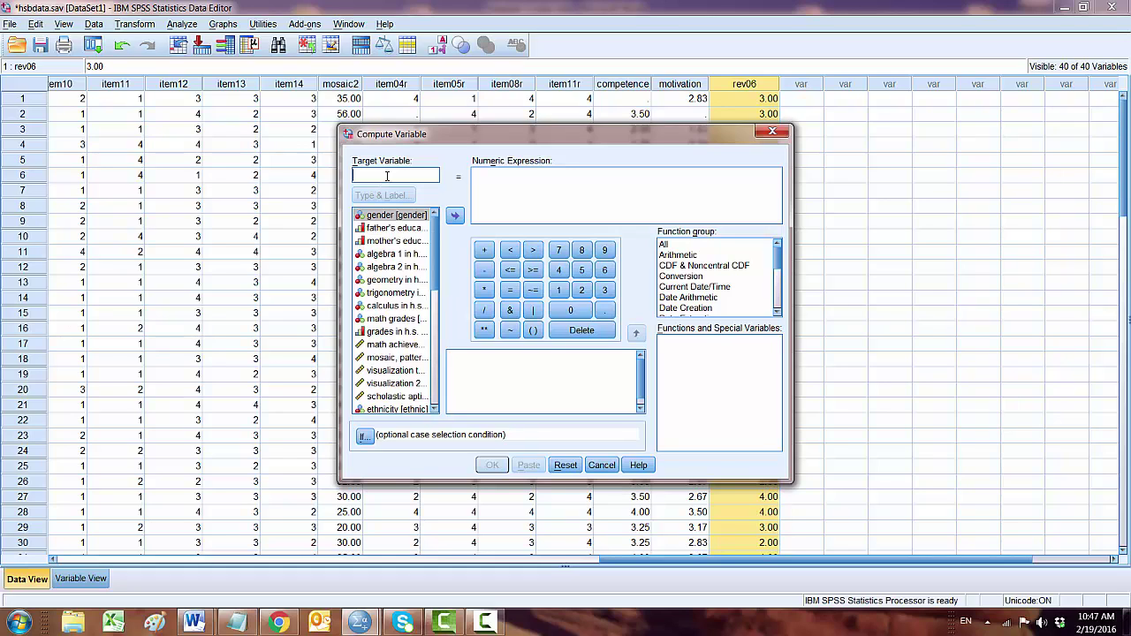
{"action": "type", "text": "rev006"}
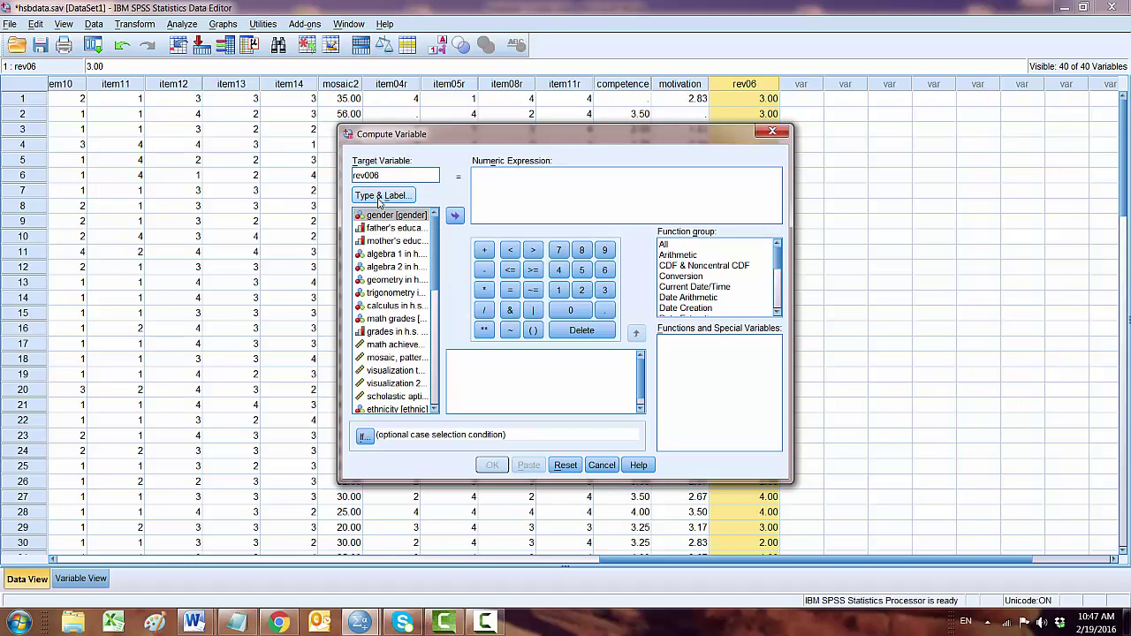
{"action": "left_click", "coordinate": [380, 195]}
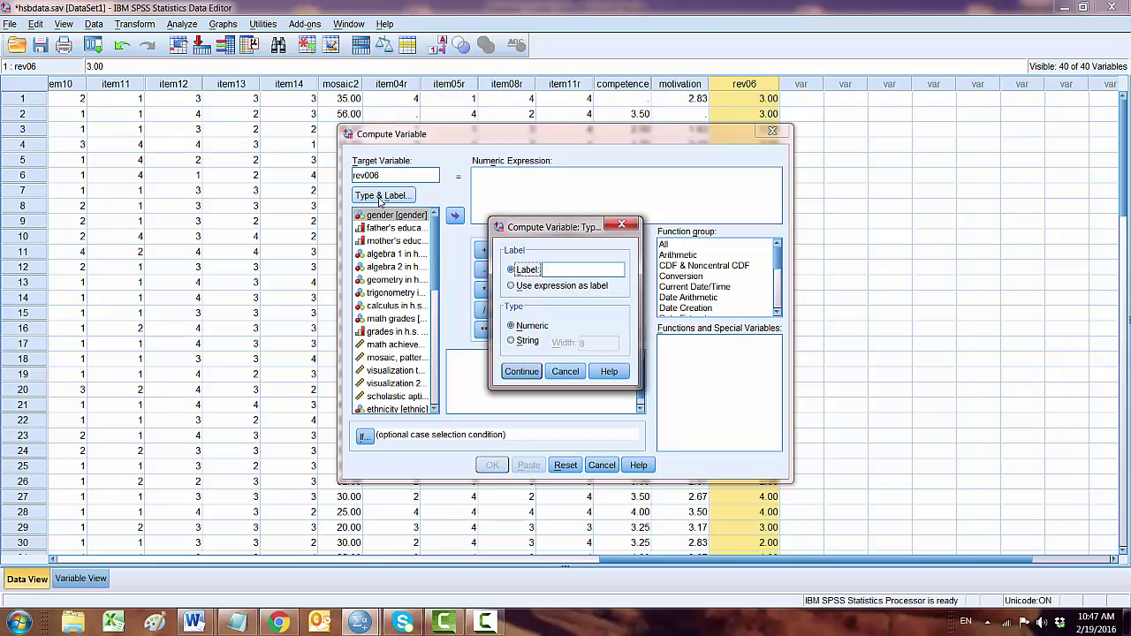
{"action": "left_click", "coordinate": [621, 224]}
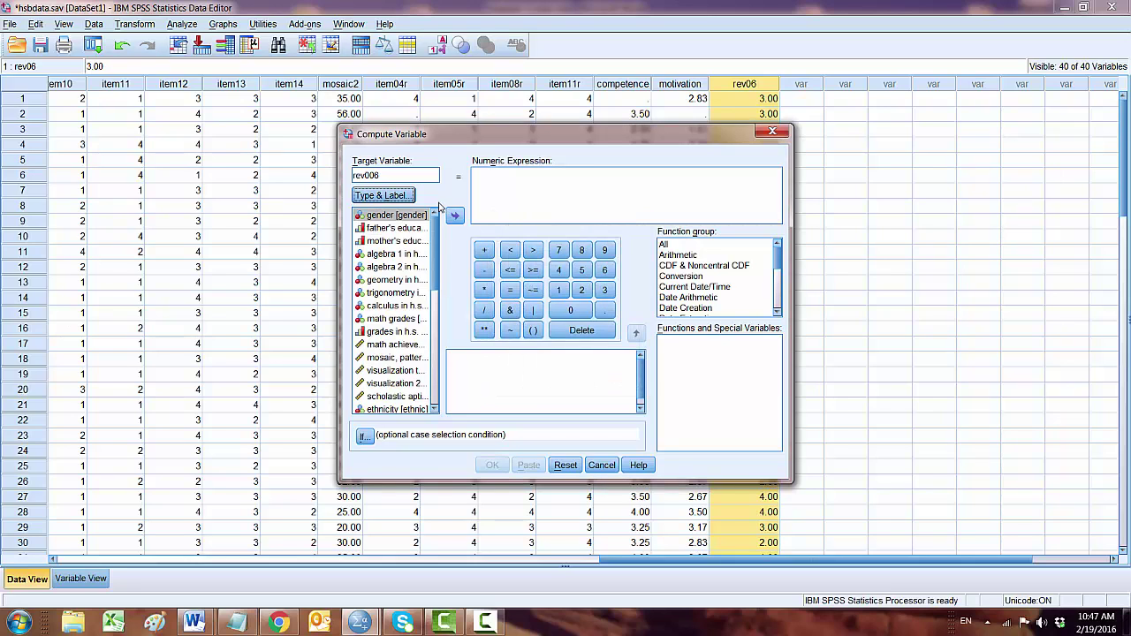
{"action": "left_click", "coordinate": [487, 183]}
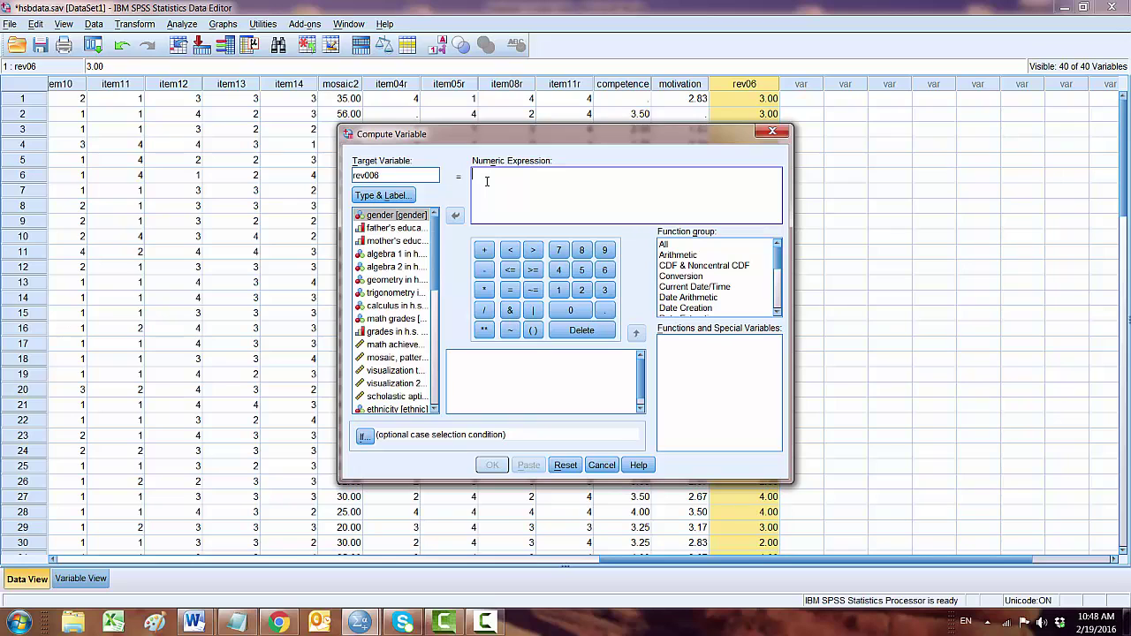
{"action": "type", "text": "5"}
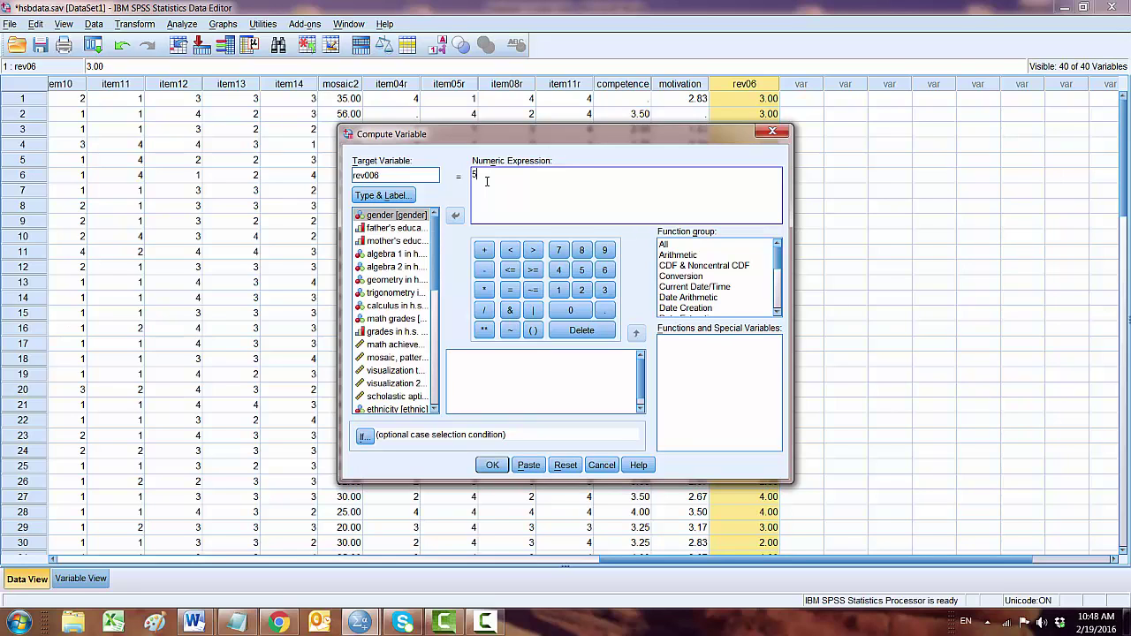
{"action": "left_click", "coordinate": [484, 270]}
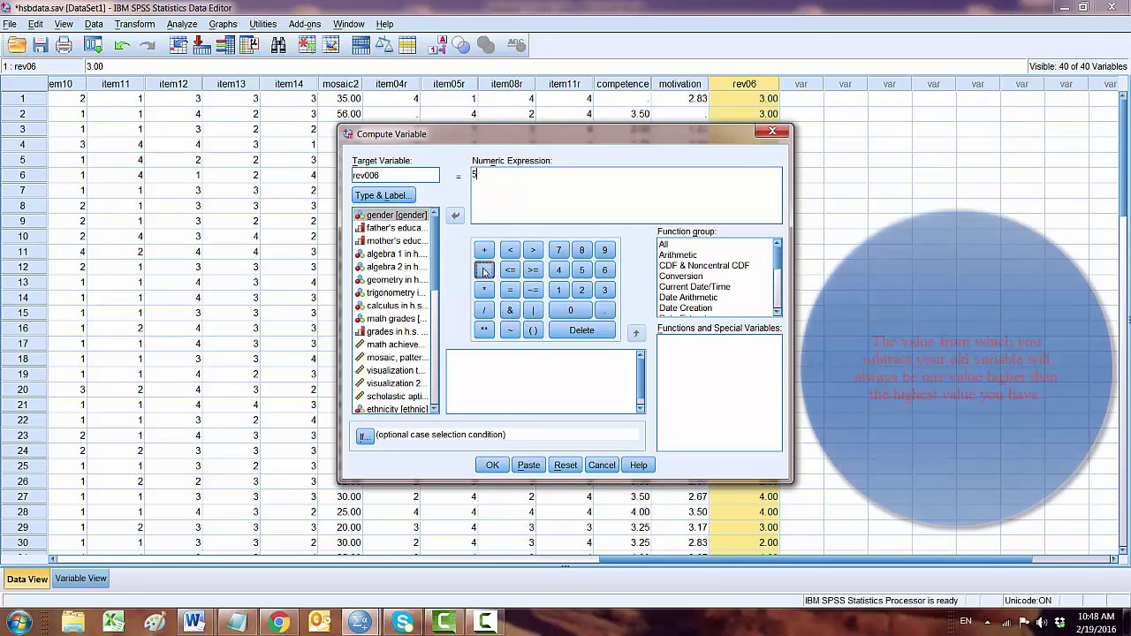
{"action": "left_click_drag", "start_coordinate": [439, 261], "coordinate": [443, 311]}
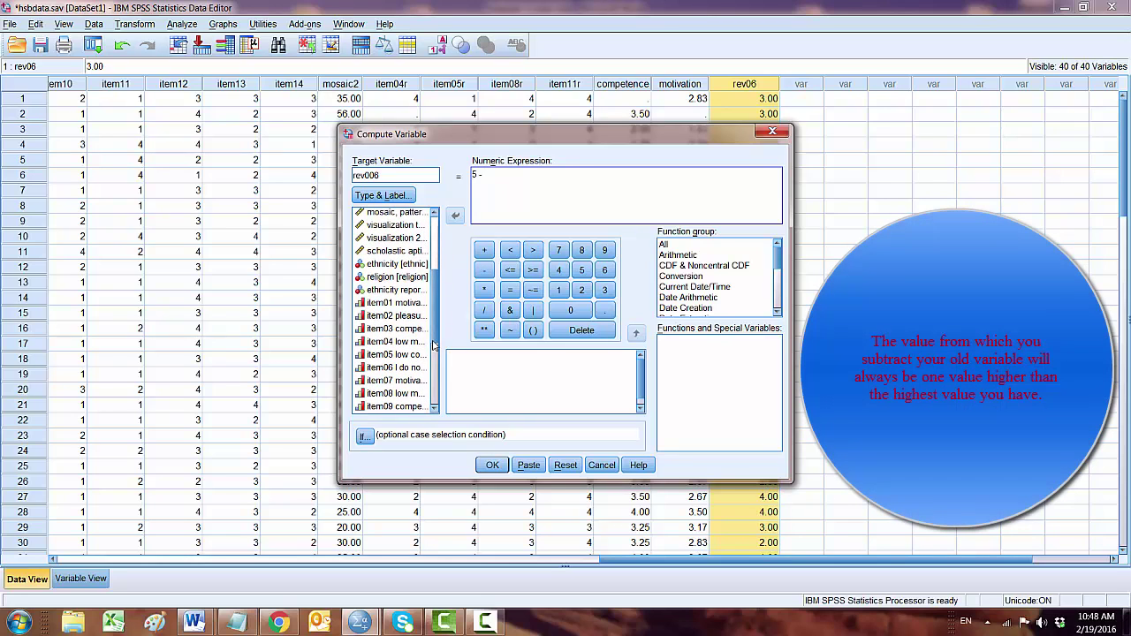
{"action": "left_click", "coordinate": [398, 368]}
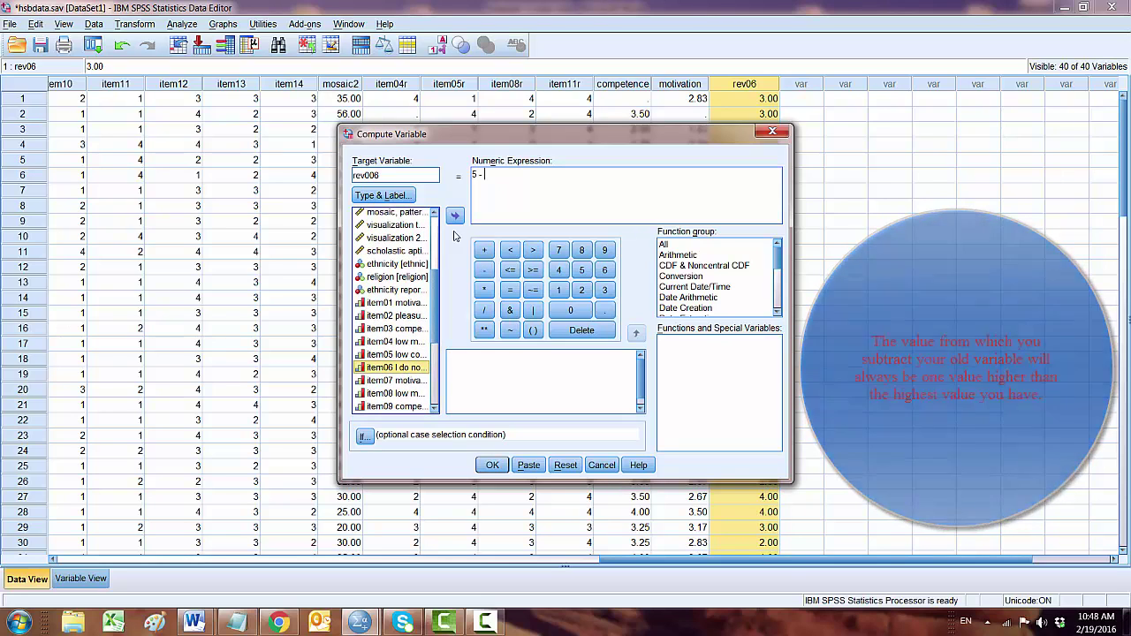
{"action": "left_click", "coordinate": [455, 216]}
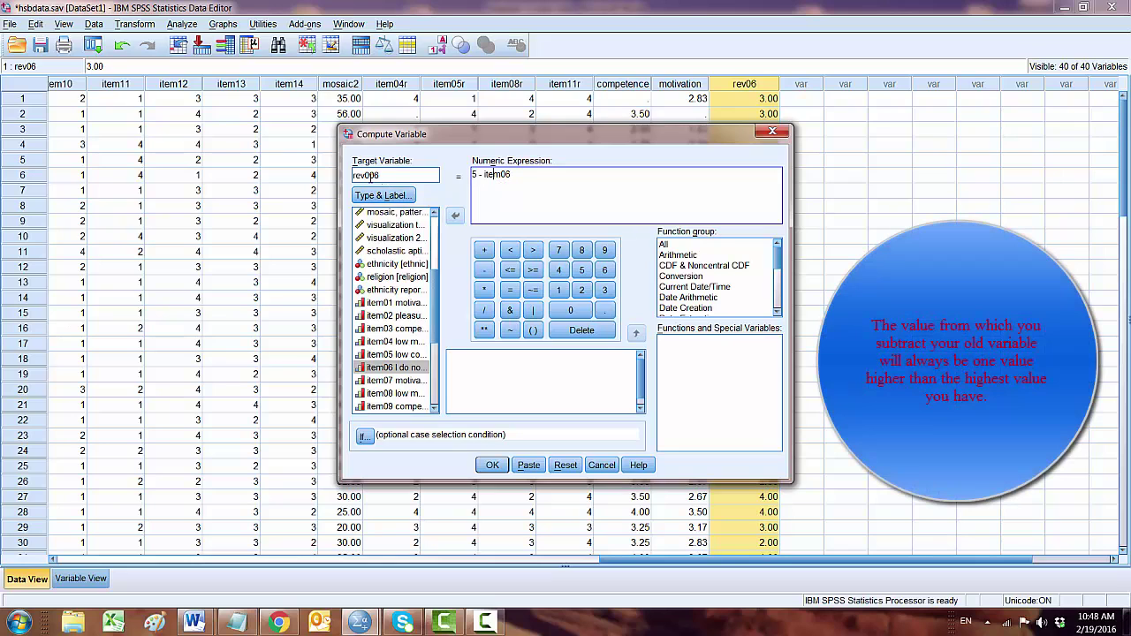
{"action": "left_click", "coordinate": [492, 465]}
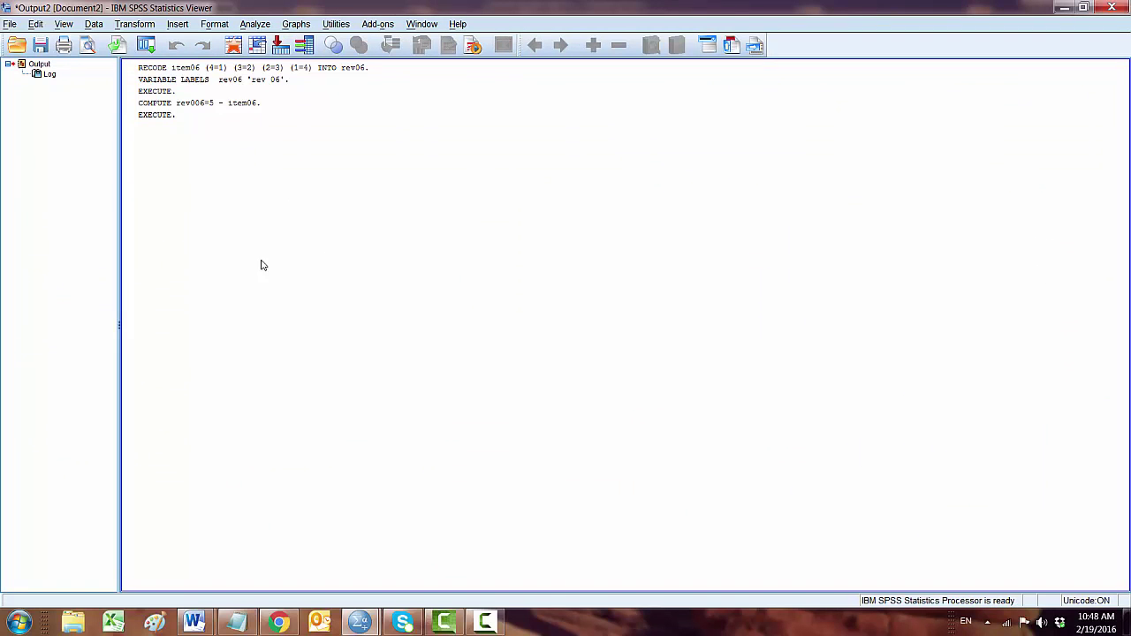
In the Data Editor, select the rev06 and rev006 columns side by side and compare their values
{"action": "left_click", "coordinate": [359, 624]}
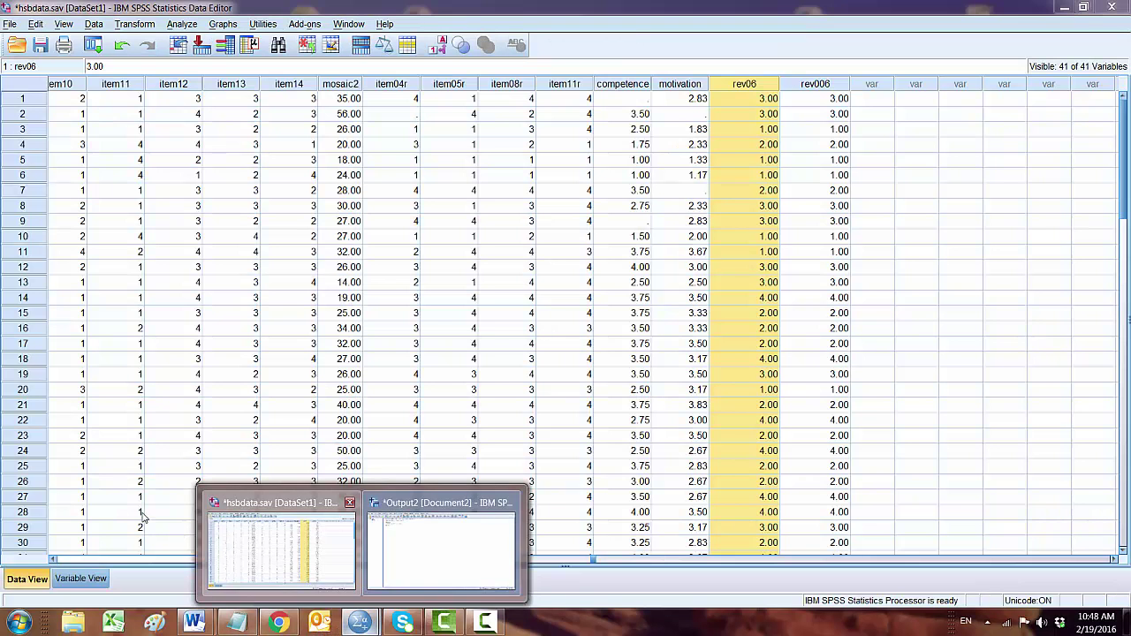
{"action": "left_click", "coordinate": [292, 548]}
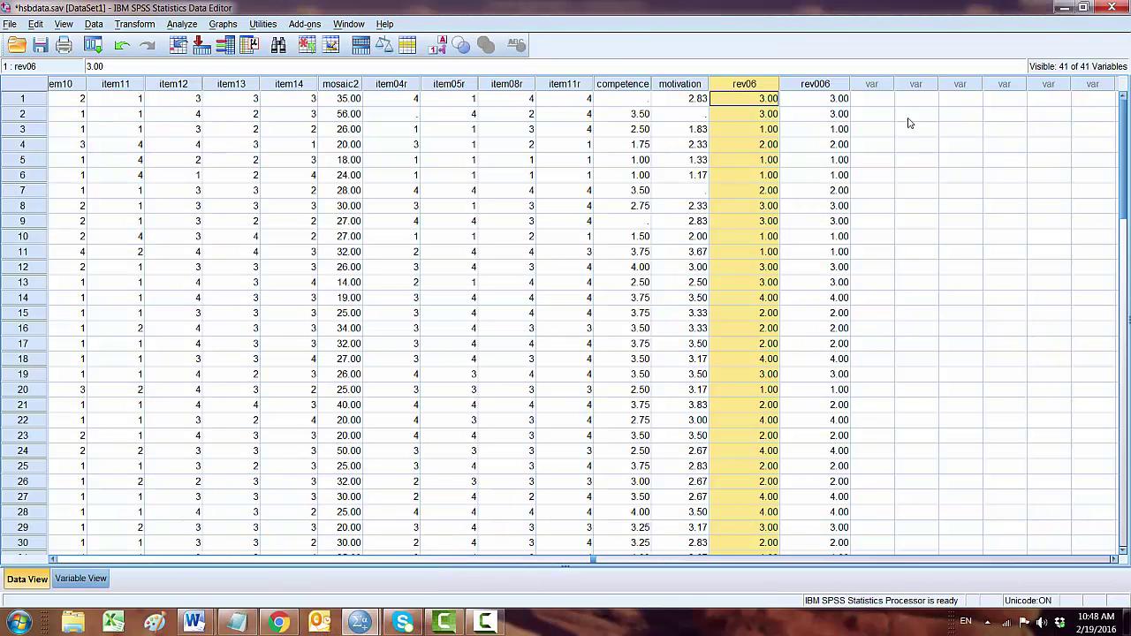
{"action": "left_click", "coordinate": [824, 89]}
{"action": "left_click", "coordinate": [761, 85]}
{"action": "left_click", "coordinate": [820, 87]}
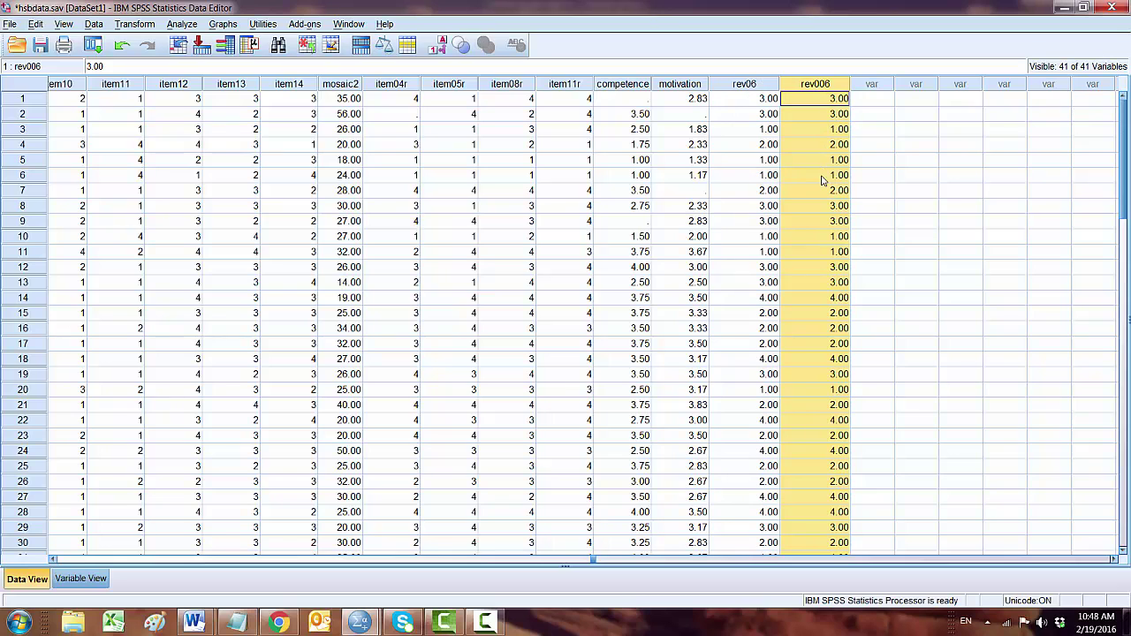
{"action": "scroll", "coordinate": [827, 225], "scroll_direction": "down", "scroll_amount": 5}
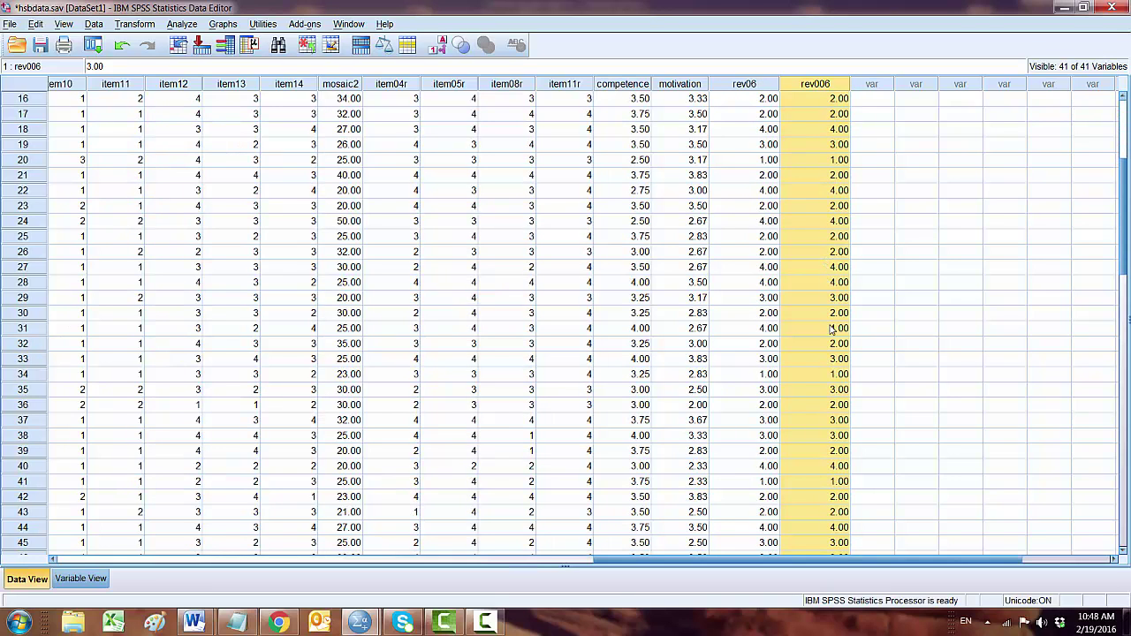
{"action": "scroll", "coordinate": [831, 329], "scroll_direction": "up", "scroll_amount": 5}
{"action": "left_click", "coordinate": [769, 100]}
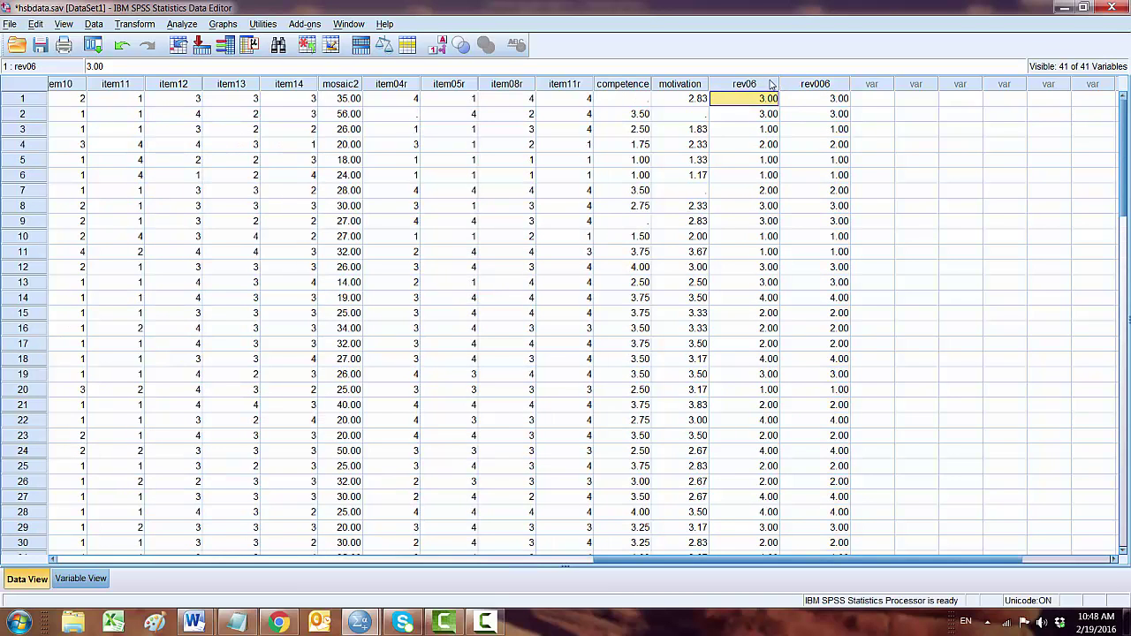
{"action": "left_click", "coordinate": [771, 84]}
{"action": "left_click", "coordinate": [830, 84]}
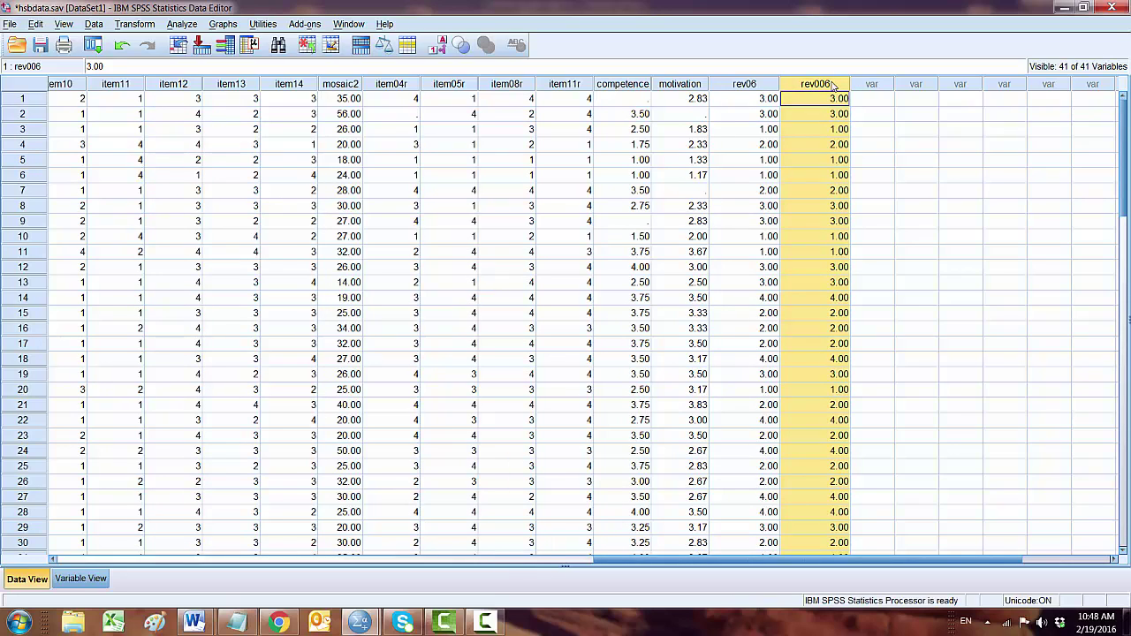
{"action": "left_click", "coordinate": [761, 84]}
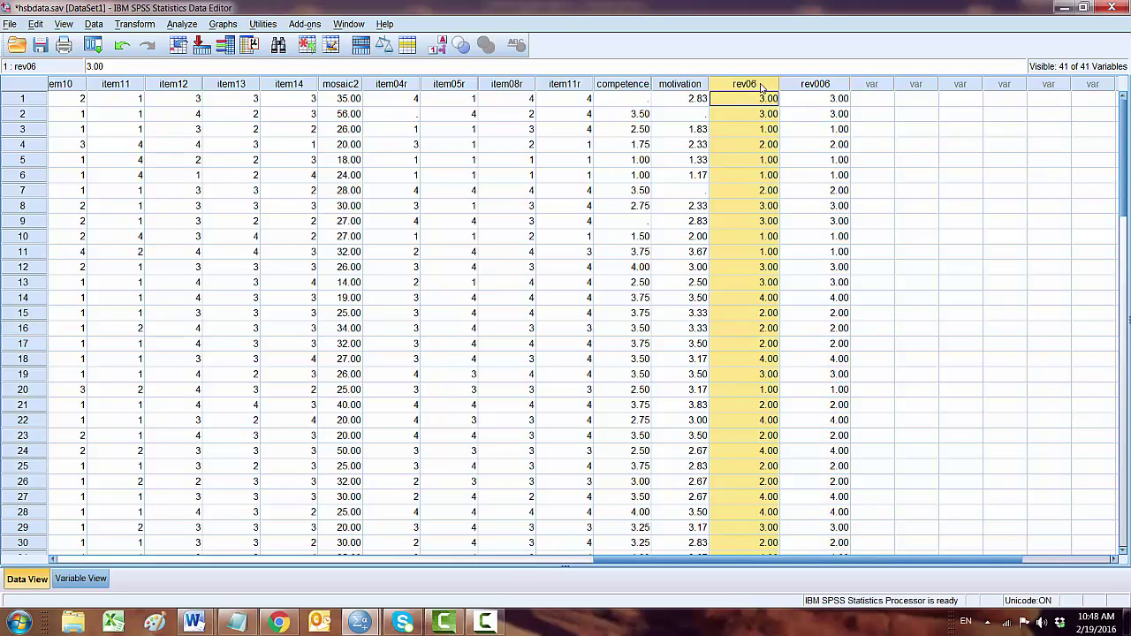